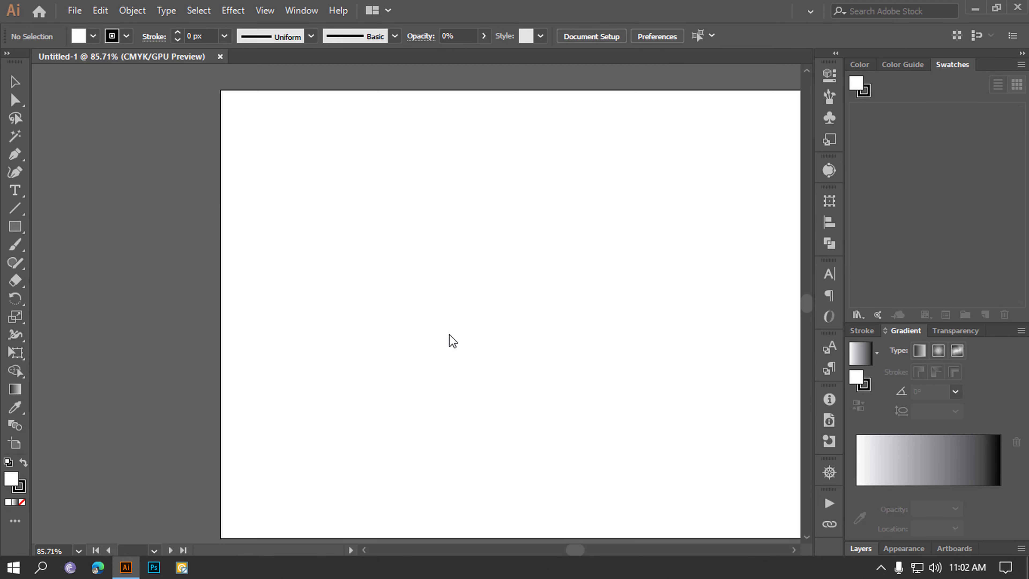
- Draw a rectangle about 230 × 132 pt on the empty canvas beside the artboard
key("ctrl+0")
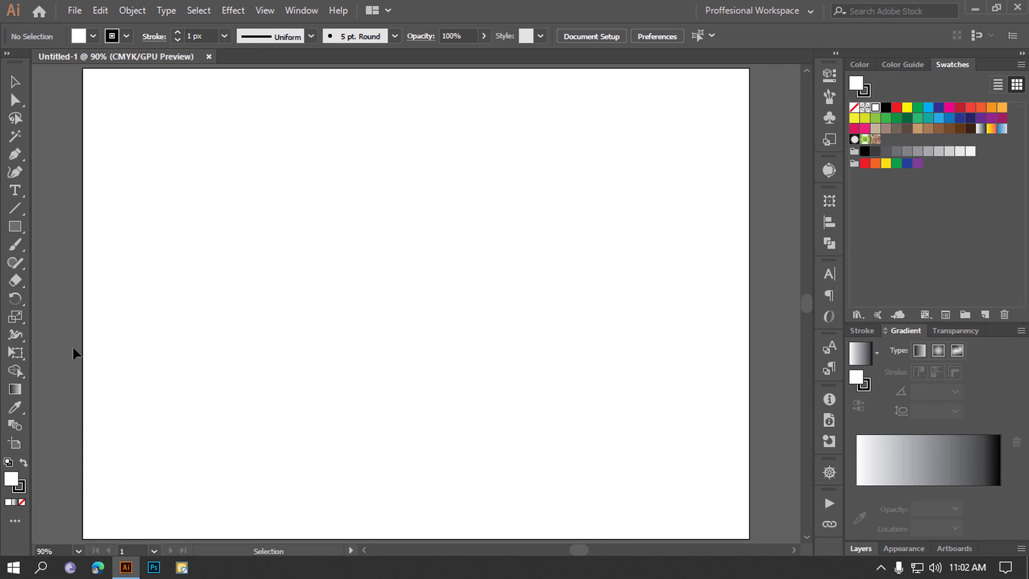
scroll(43, 242, "left", 5)
left_click(16, 228)
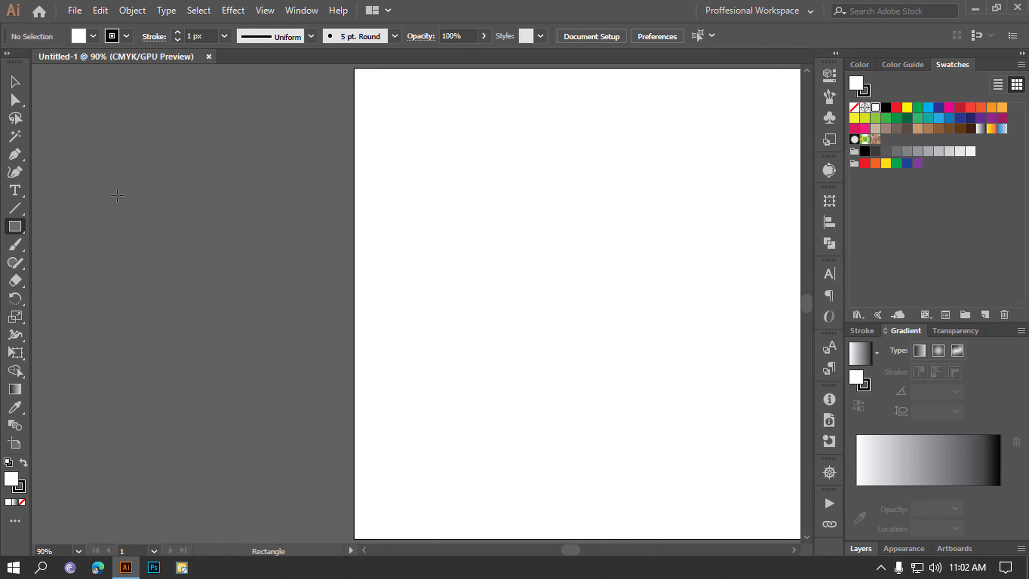
left_click_drag(115, 195, 298, 300)
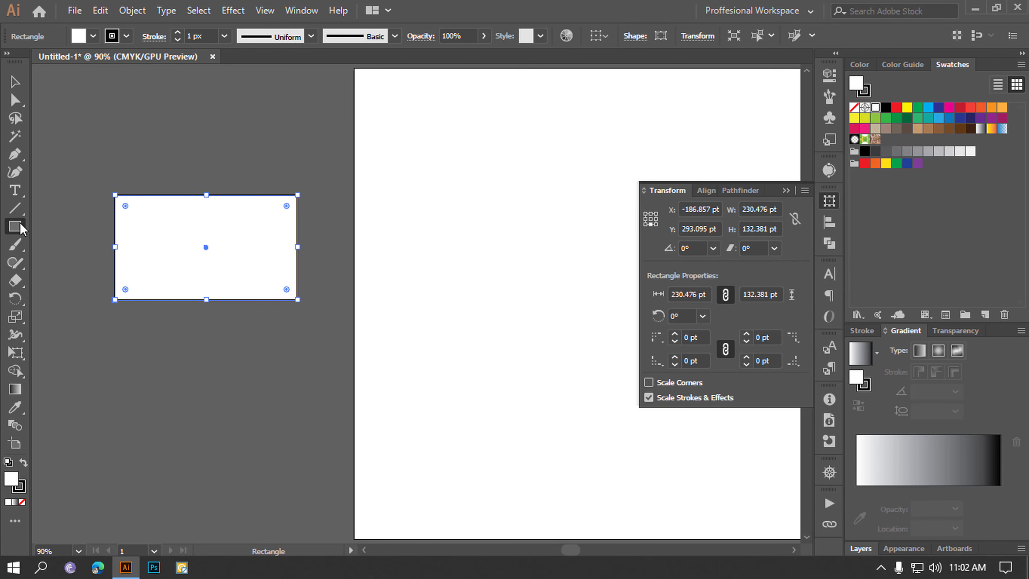
- Draw a circle about 60 pt in diameter centred on the rectangle and give it a black fill
left_click_drag(16, 227, 87, 263)
key("shift+x")
key("shift+x")
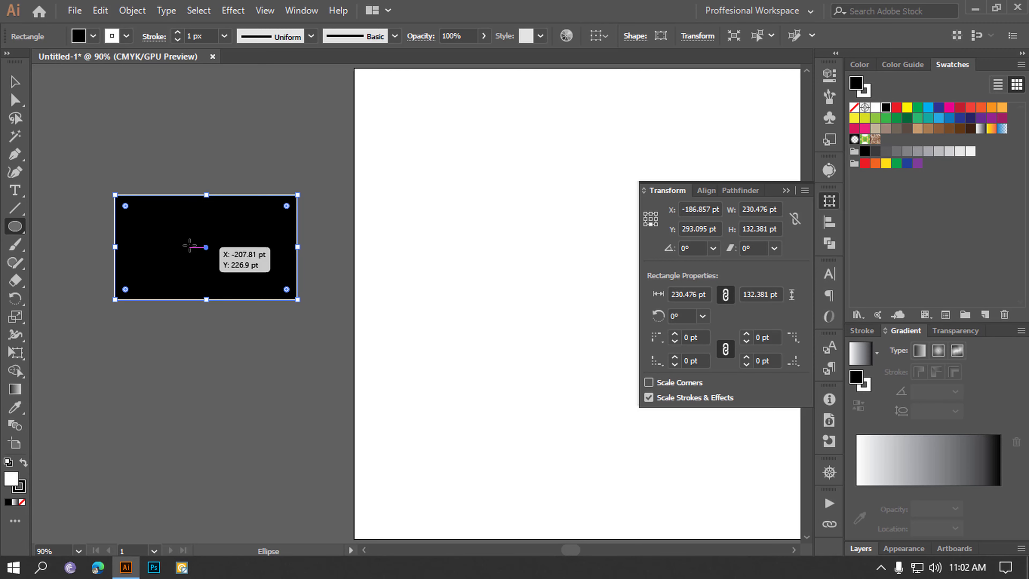
left_click(209, 327, "ctrl")
left_click_drag(206, 247, 230, 271)
key("shift+x")
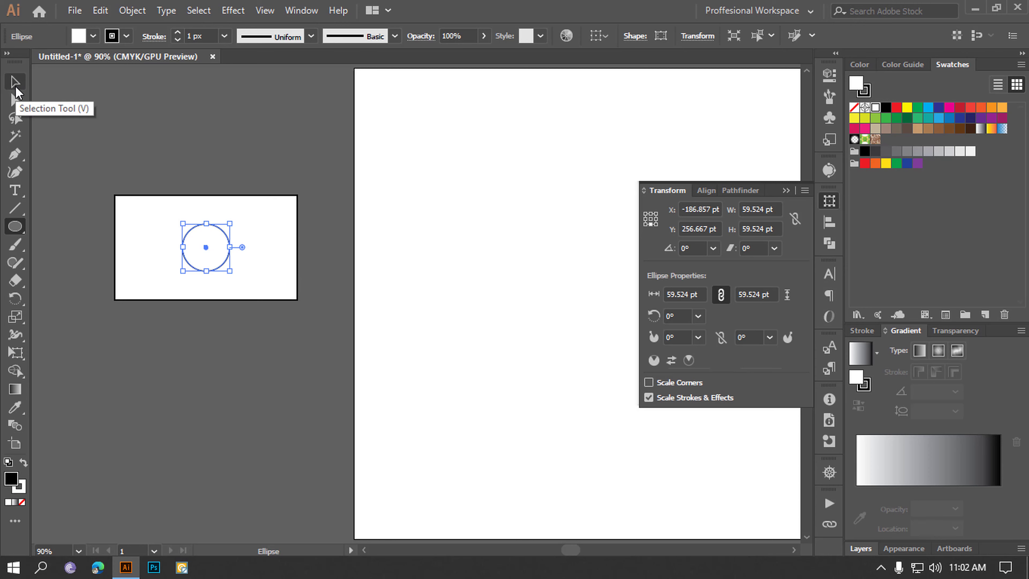
- Combine the rectangle and circle with the Pathfinder Exclude operation to cut the circle out of the rectangle
left_click(15, 83)
left_click(266, 202)
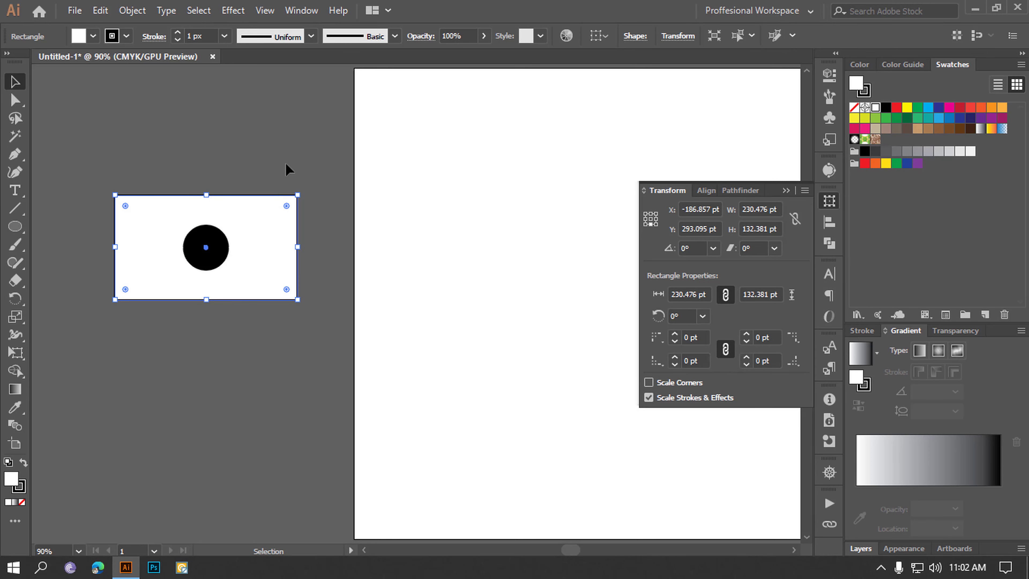
left_click(340, 175)
key("ctrl+a")
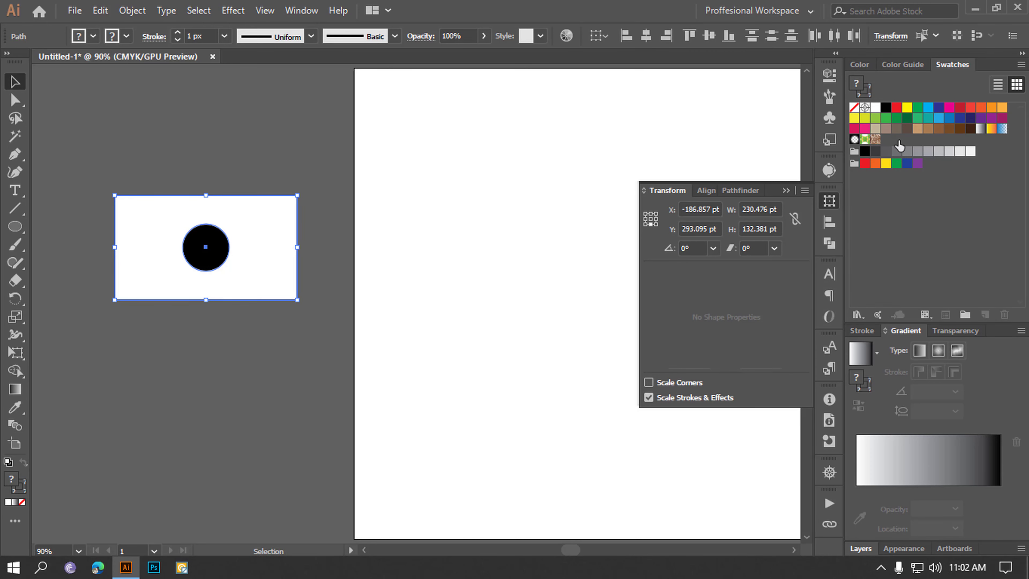
left_click(830, 170)
left_click(830, 243)
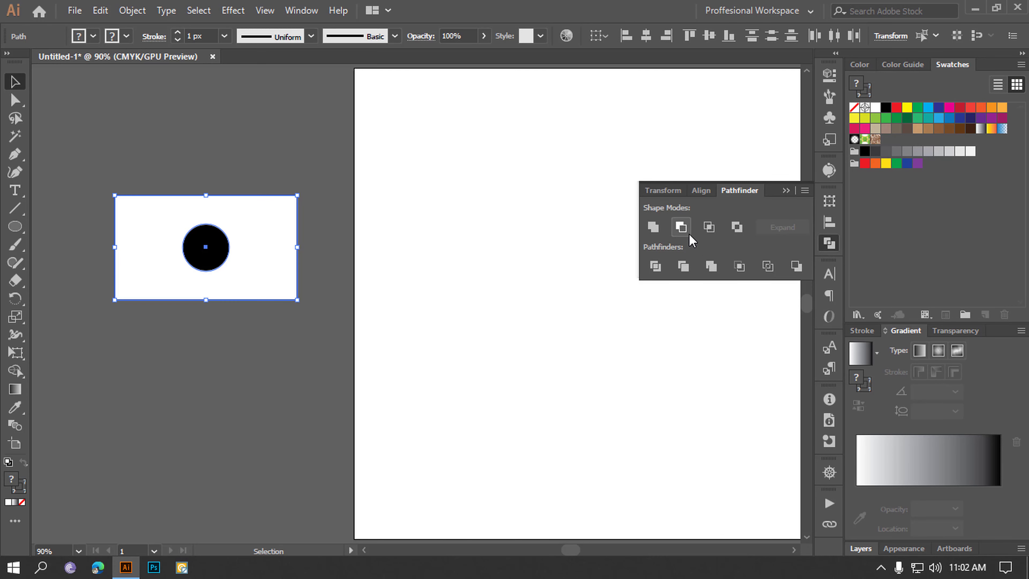
left_click(737, 227)
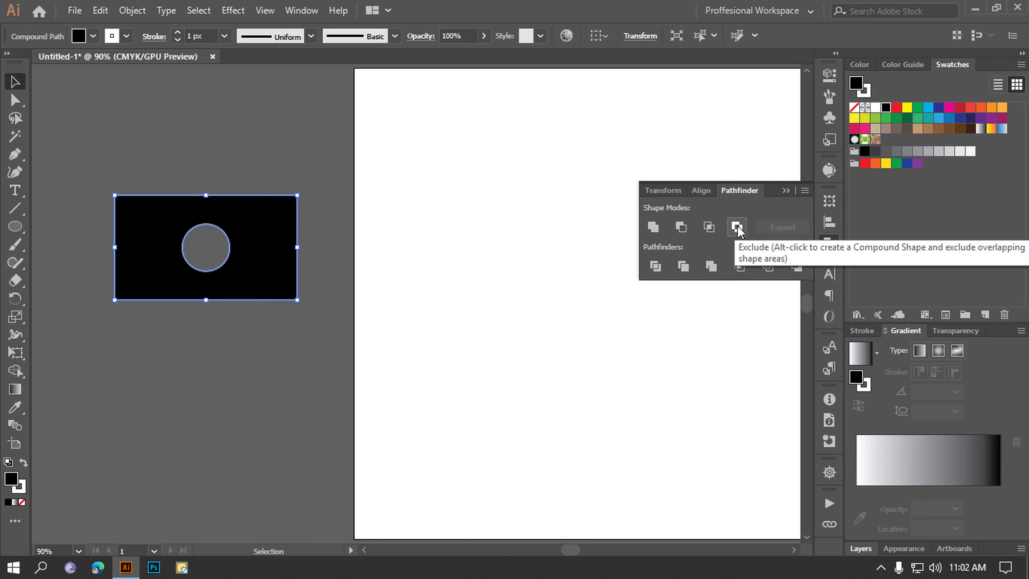
- Undo the Exclude operation and cut the circle out of the rectangle with the Shape Builder tool instead
key("ctrl+z")
key("shift+m")
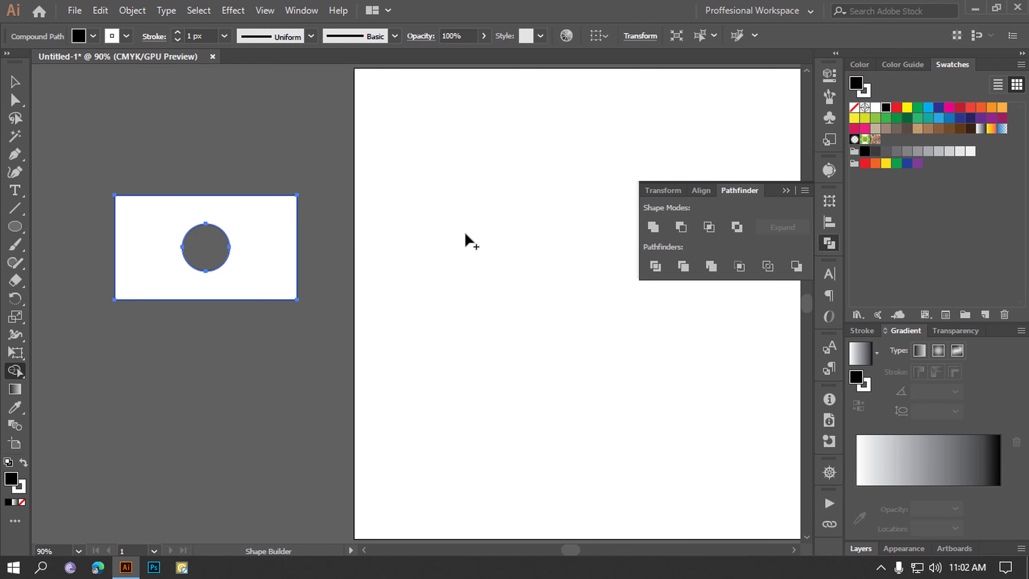
key("v")
- Delete the cut-out rectangle beside the artboard
left_click_drag(304, 152, 134, 383)
key("Delete")
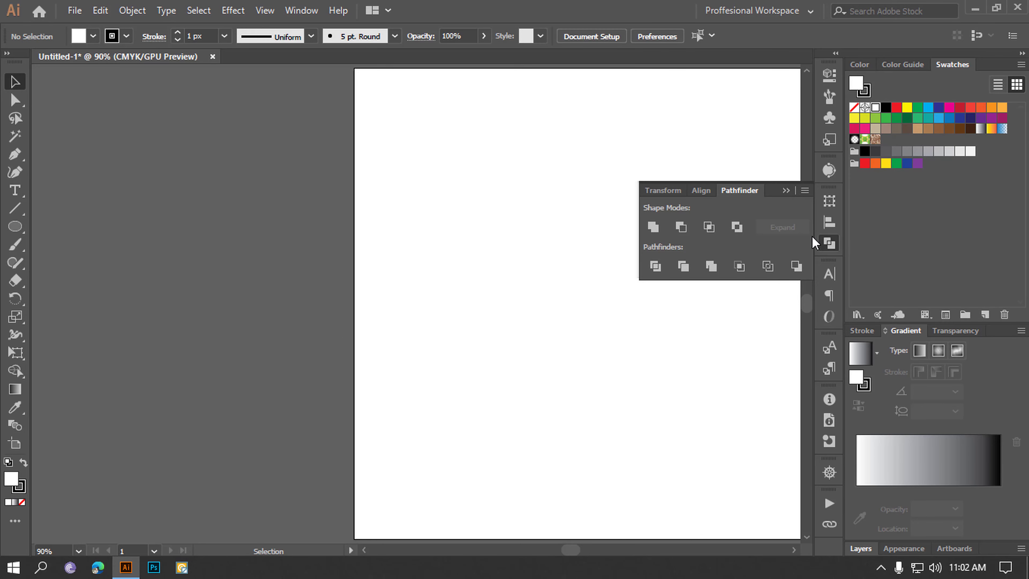
left_click(829, 243)
left_click(132, 11)
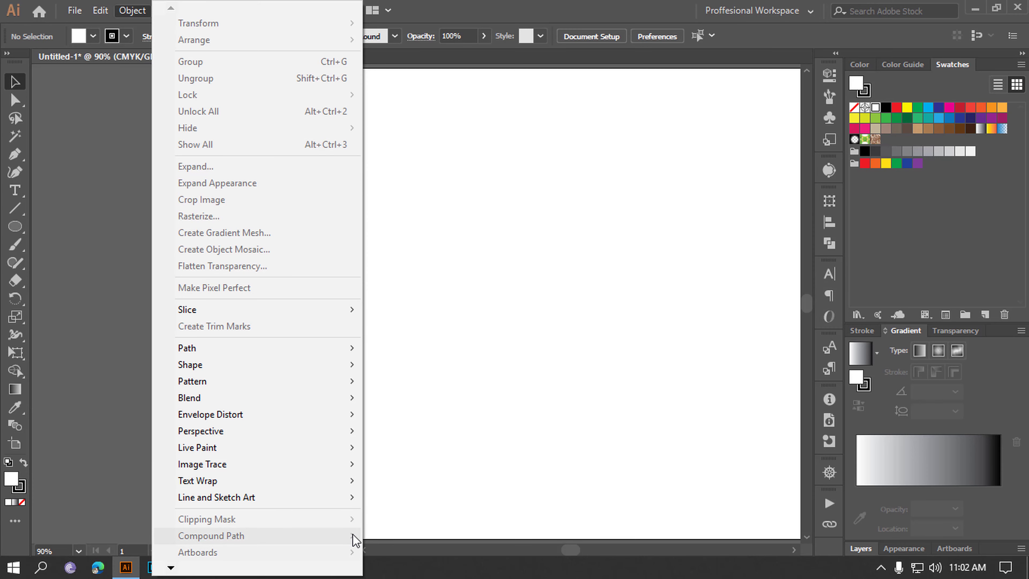
left_click(71, 370)
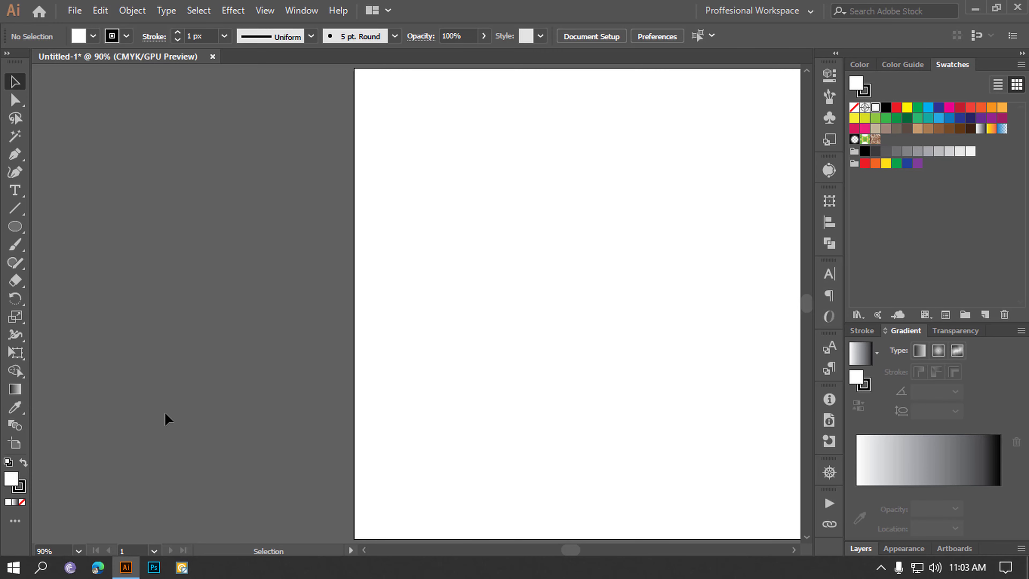
- Draw a 841.89 × 595.276 pt rectangle covering the whole artboard and fill it with the light orange swatch
key("ctrl+0")
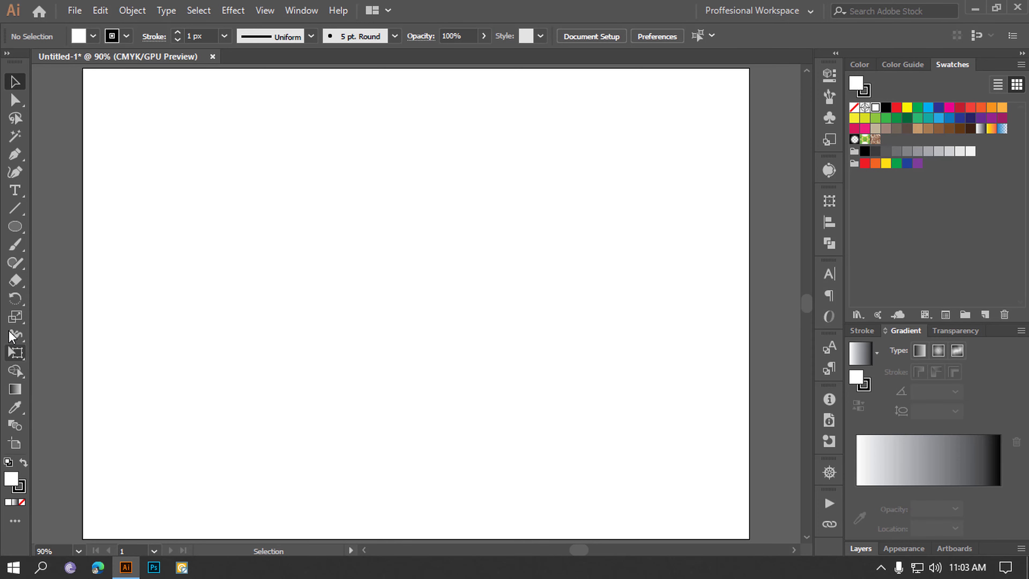
left_click_drag(15, 226, 81, 228)
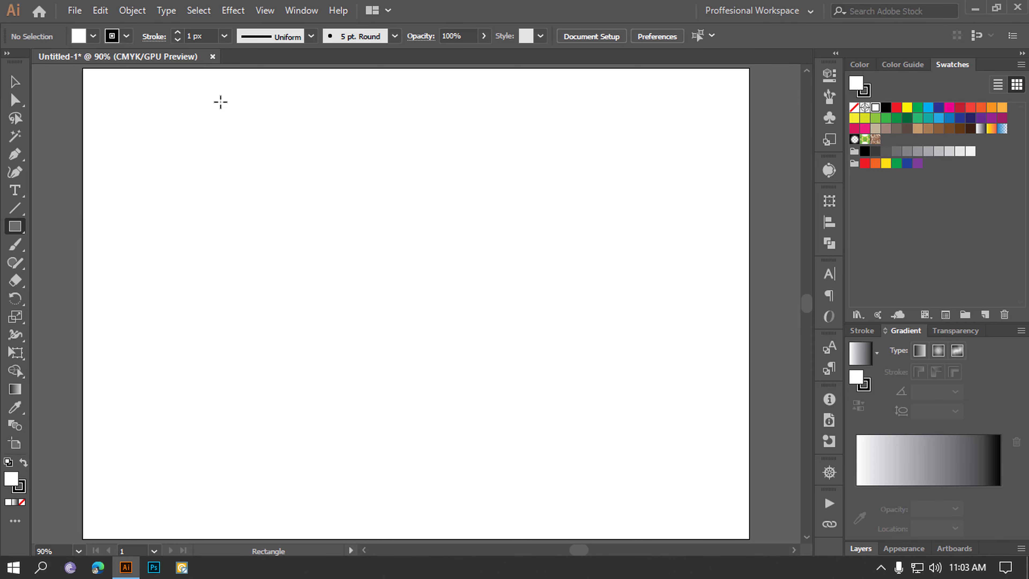
left_click_drag(83, 69, 749, 538)
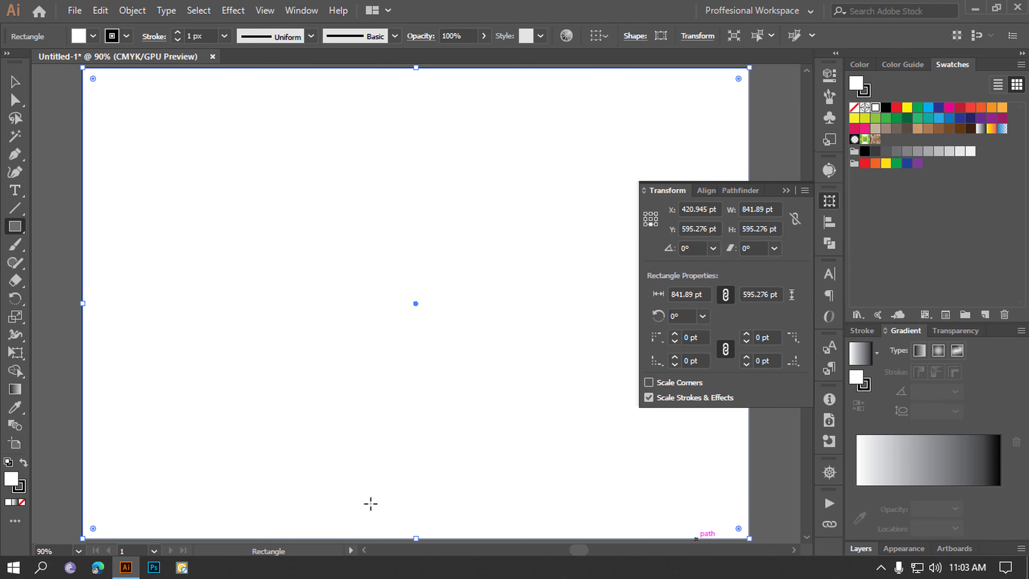
left_click(981, 107)
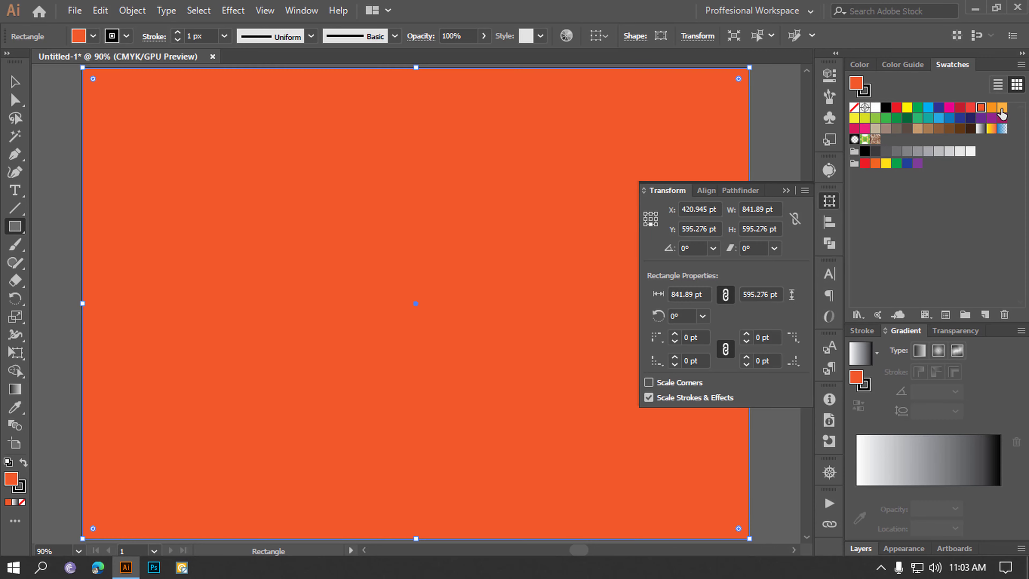
left_click(1003, 107)
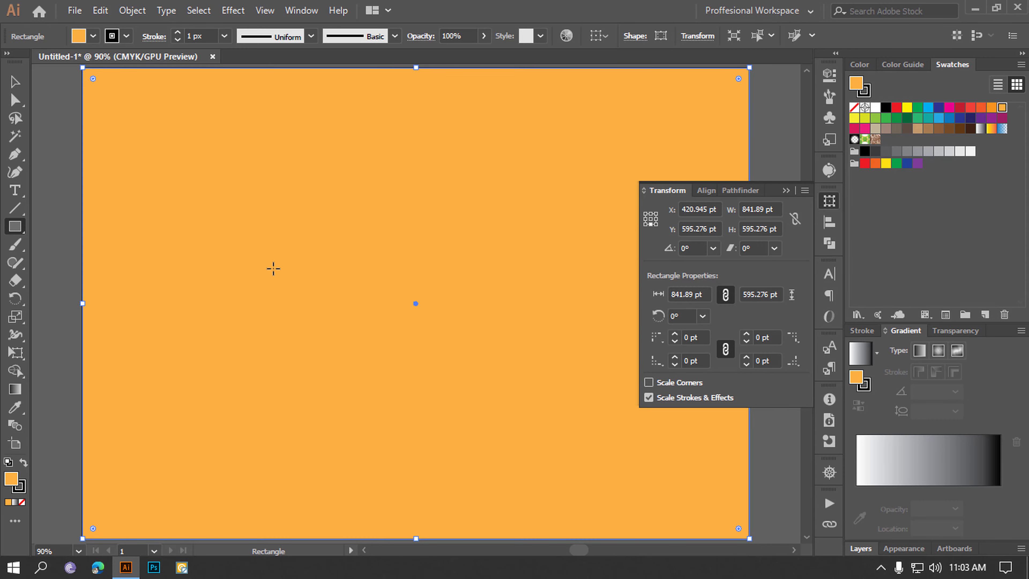
key("ctrl+shift+a")
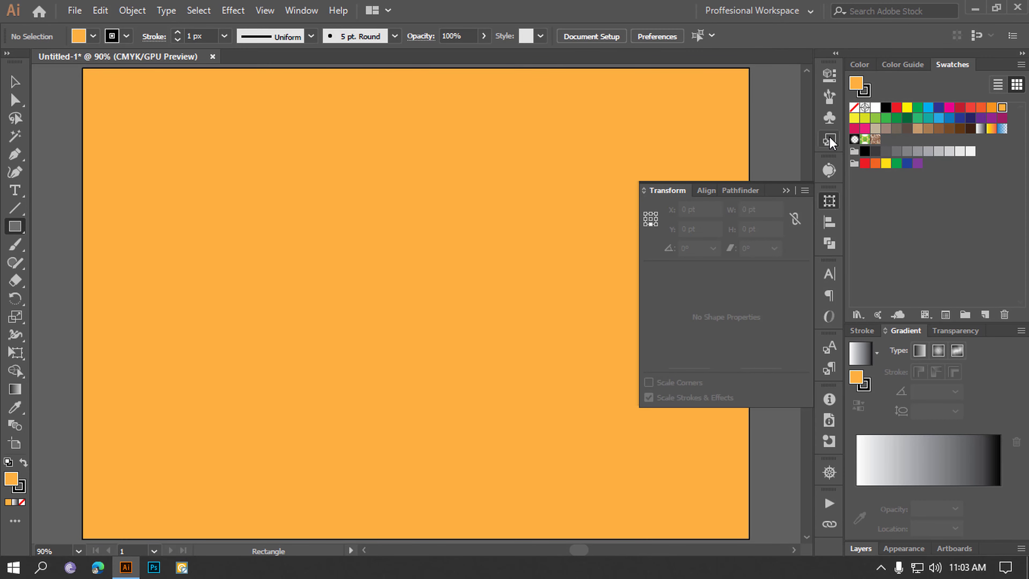
left_click(828, 222)
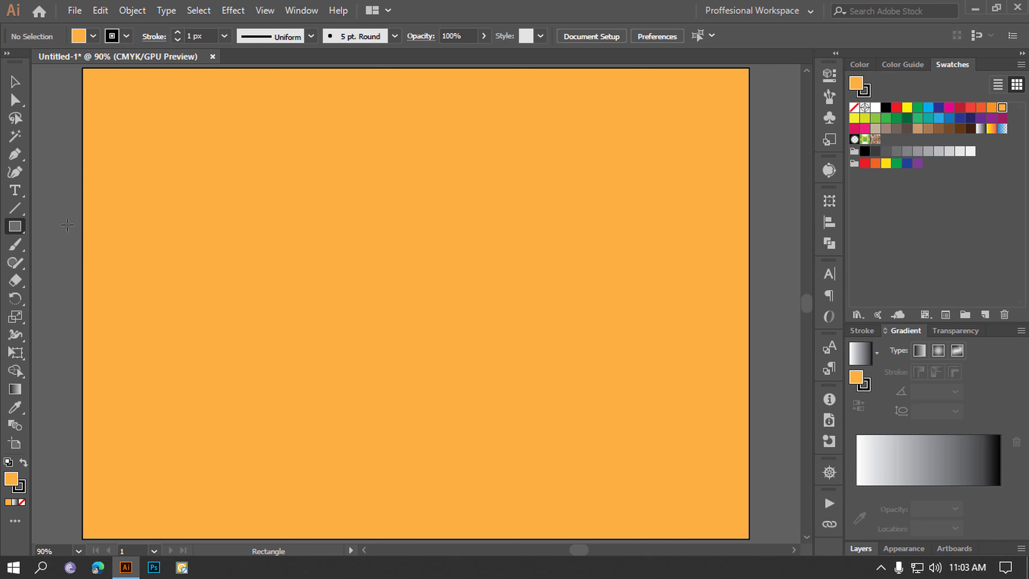
- Activate the Pencil tool and accept its options with fidelity at Smooth and filling of new strokes off
left_click_drag(16, 260, 77, 280)
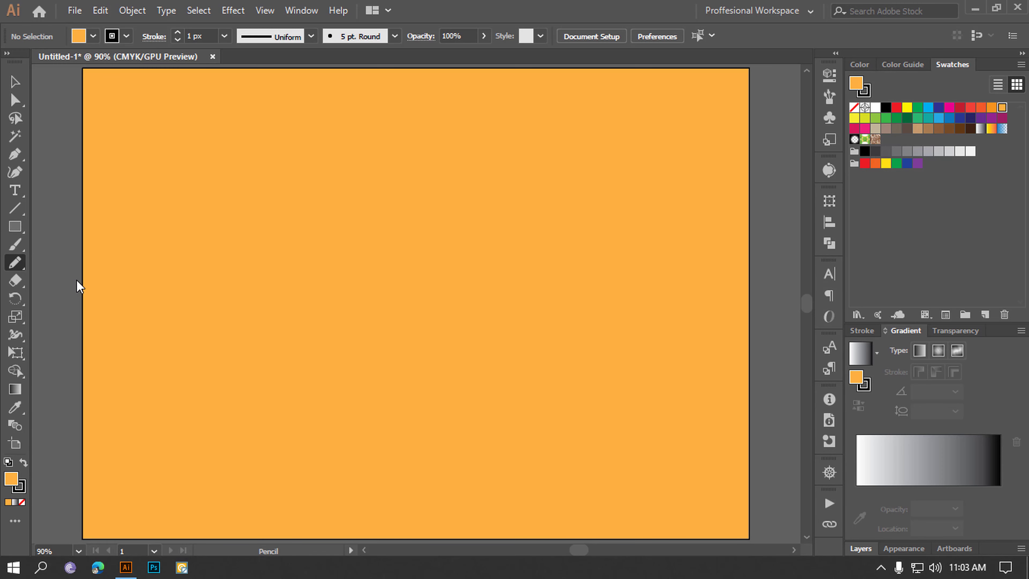
double_click(18, 263)
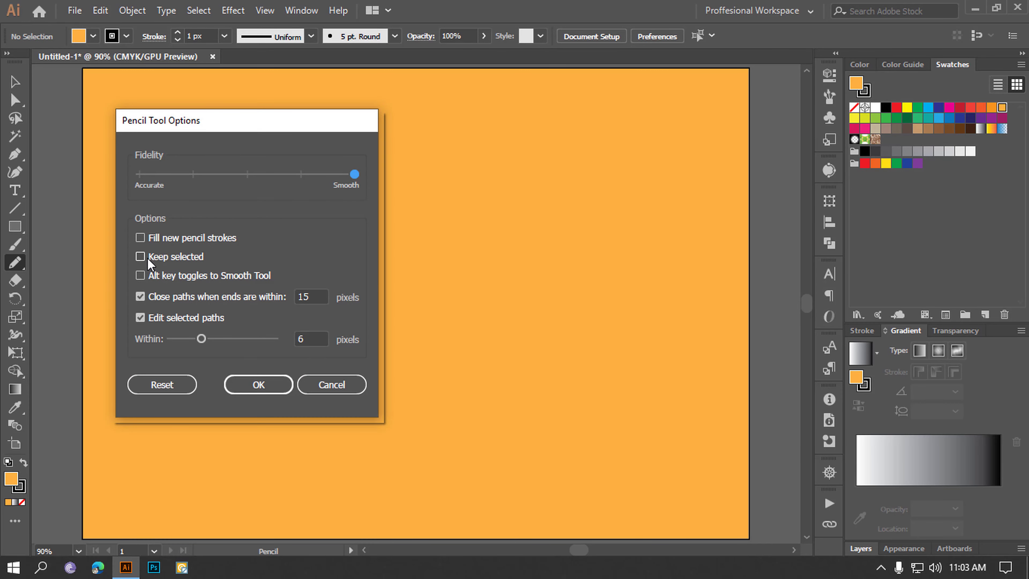
left_click(265, 382)
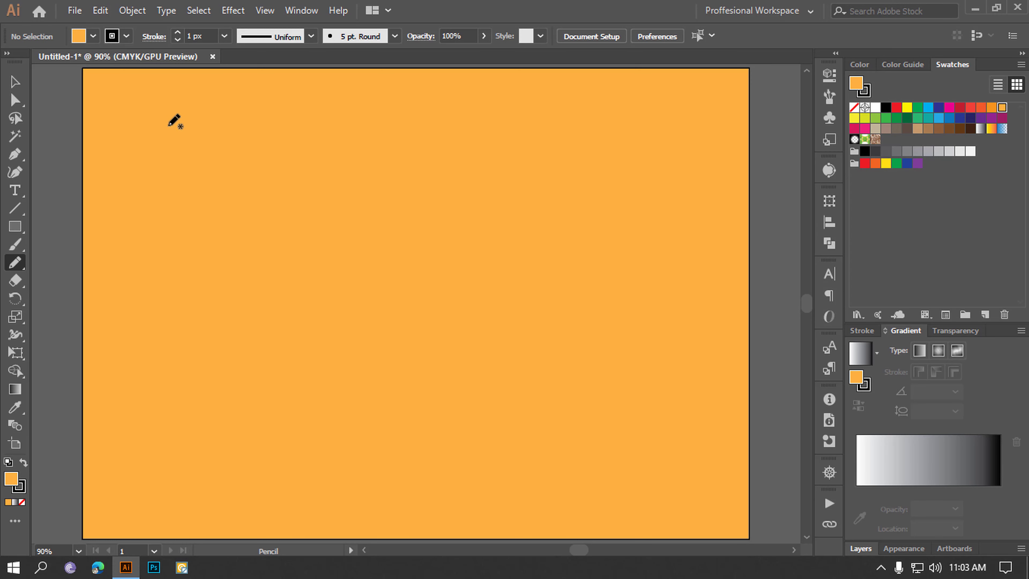
- Draw five closed wavy outlines on the orange background with the Pencil tool, each nested inside the previous one
mouse_move(169, 125)
left_mouse_down()
mouse_move(167, 239)
mouse_move(192, 462)
mouse_move(660, 103)
mouse_move(167, 122)
left_mouse_up()
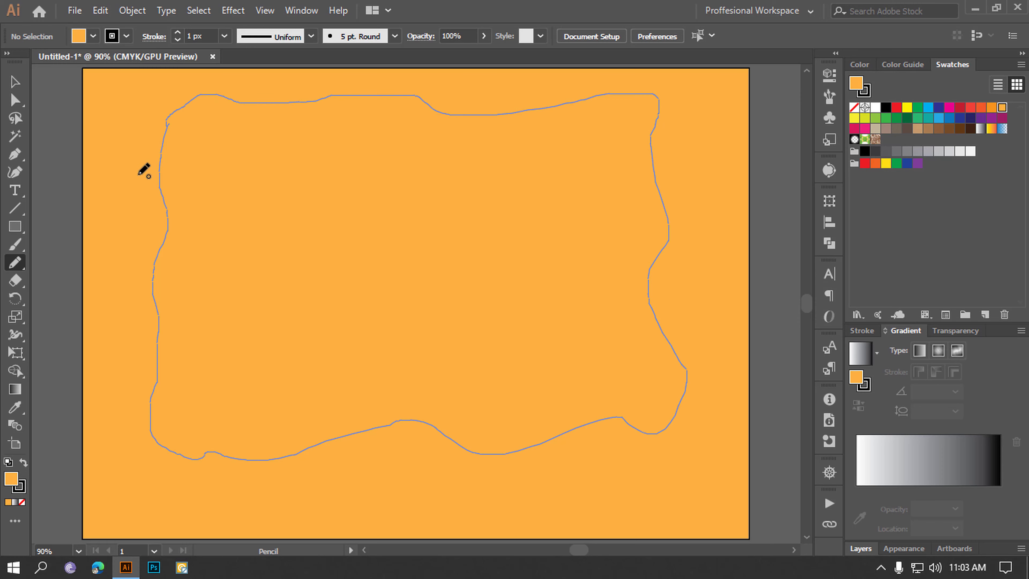
mouse_move(241, 153)
left_mouse_down()
mouse_move(208, 204)
mouse_move(385, 385)
mouse_move(577, 127)
mouse_move(243, 157)
left_mouse_up()
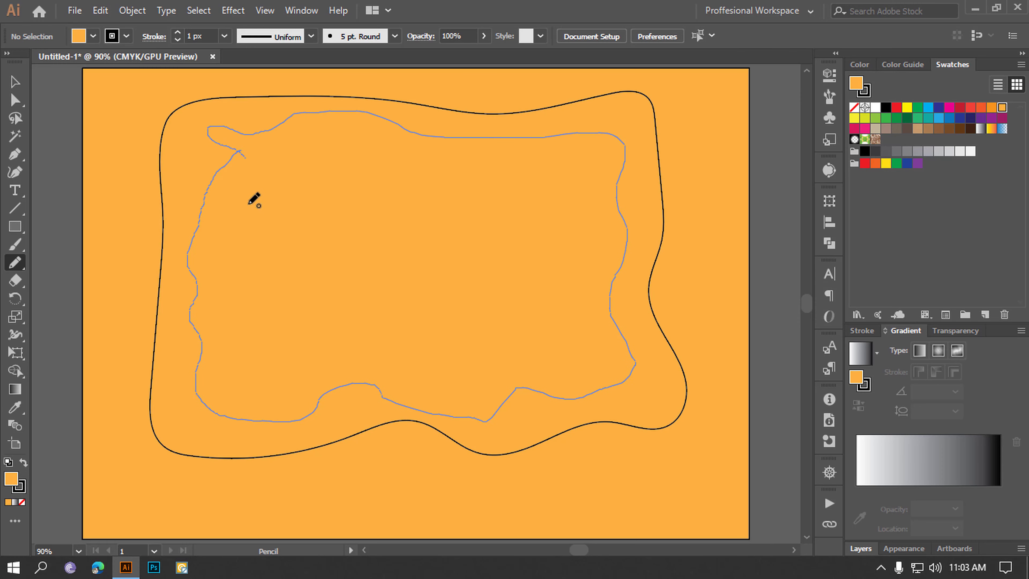
mouse_move(241, 235)
left_mouse_down()
mouse_move(310, 161)
mouse_move(574, 310)
mouse_move(230, 258)
mouse_move(241, 235)
left_mouse_up()
mouse_move(299, 219)
left_mouse_down()
mouse_move(525, 199)
mouse_move(236, 275)
mouse_move(296, 223)
left_mouse_up()
mouse_move(328, 260)
left_mouse_down()
mouse_move(395, 271)
mouse_move(326, 260)
left_mouse_up()
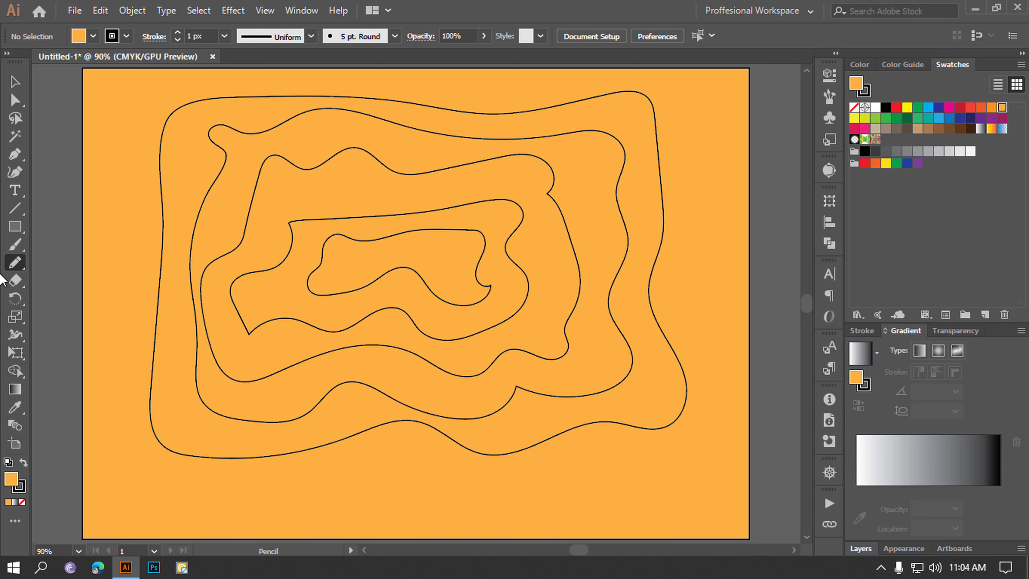
- Move all five wavy outlines together off the artboard onto the empty canvas to its right
left_click(19, 84)
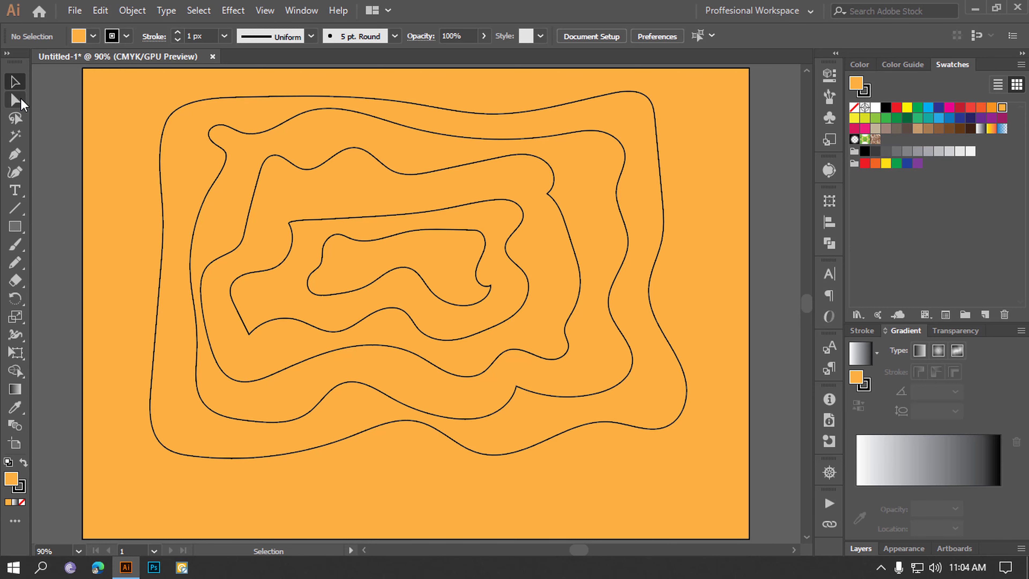
key("ctrl+minus")
key("ctrl+minus")
key("ctrl+minus")
key("ctrl+minus")
key("ctrl+minus")
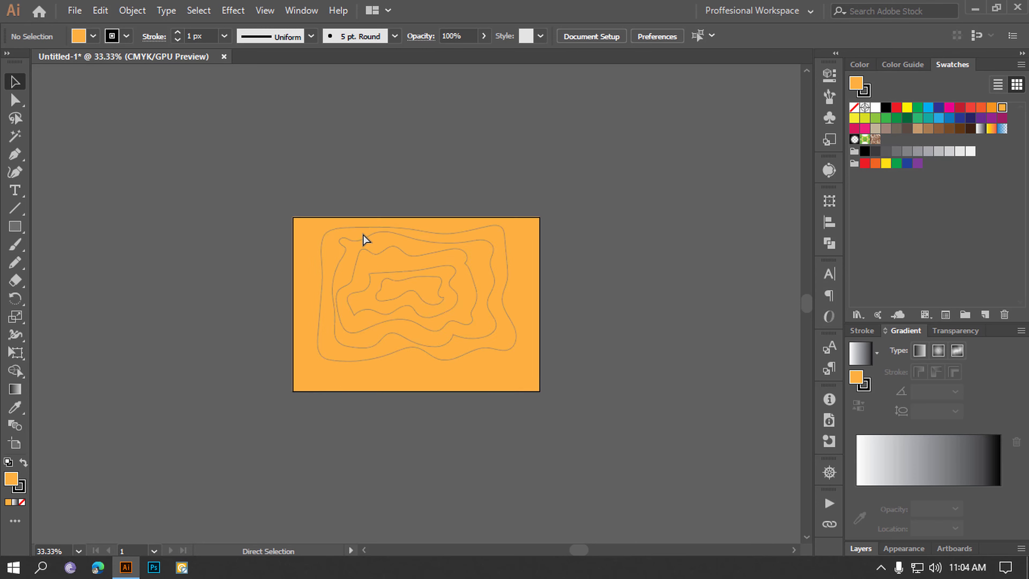
scroll(363, 230, "right", 5)
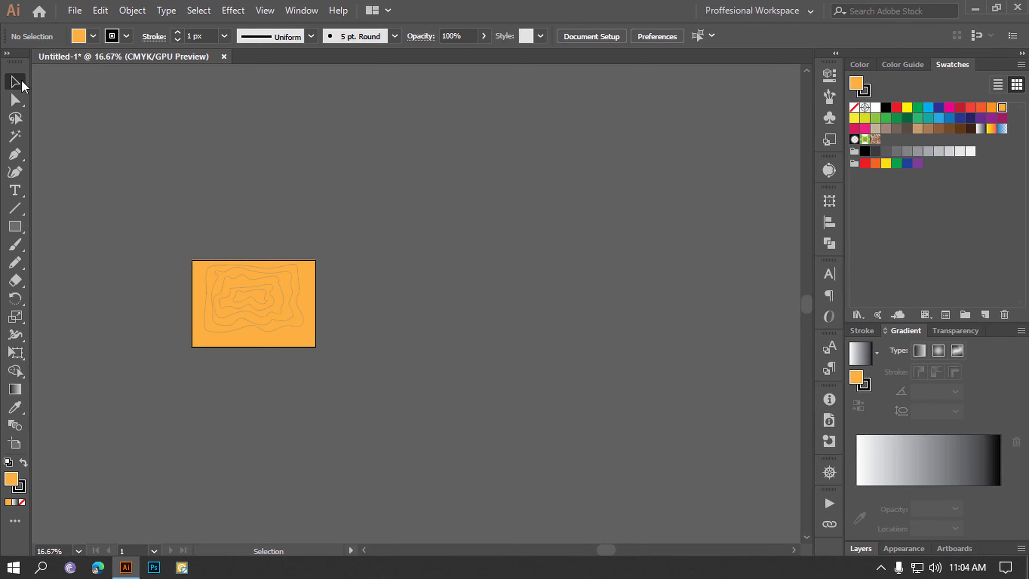
left_click_drag(273, 292, 484, 353)
left_click(529, 350)
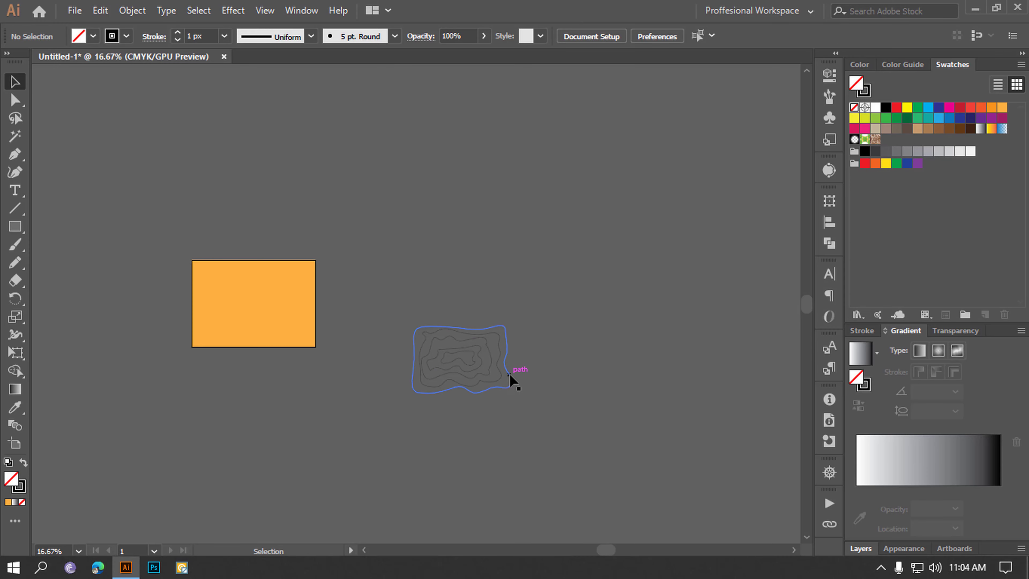
- Move the second and third largest outlines out of the nest and stack them separately above the outermost outline
left_click_drag(501, 377, 498, 292)
left_click(493, 366)
left_click(491, 373)
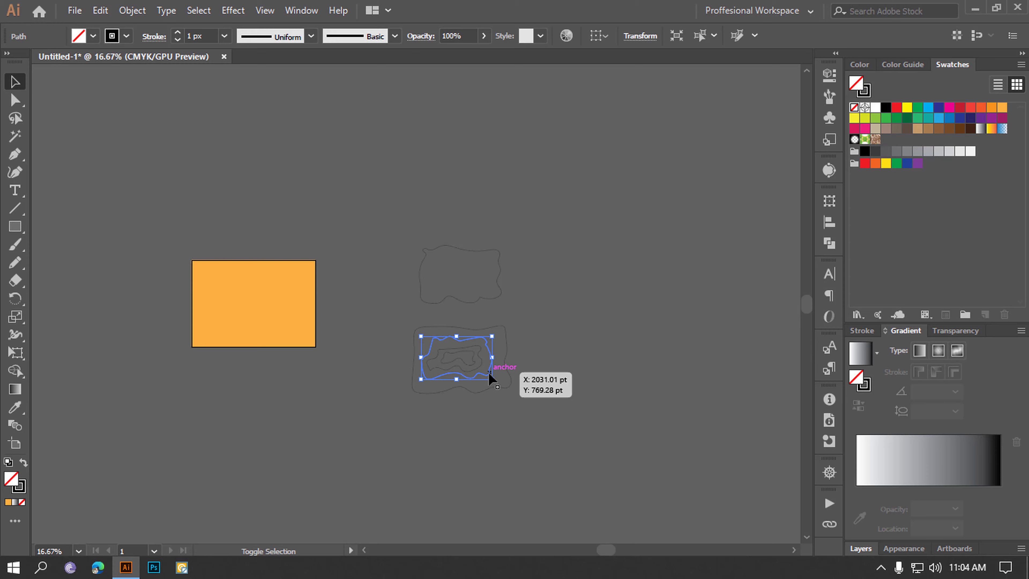
left_click_drag(489, 372, 490, 295)
left_click(491, 213)
left_click(490, 365)
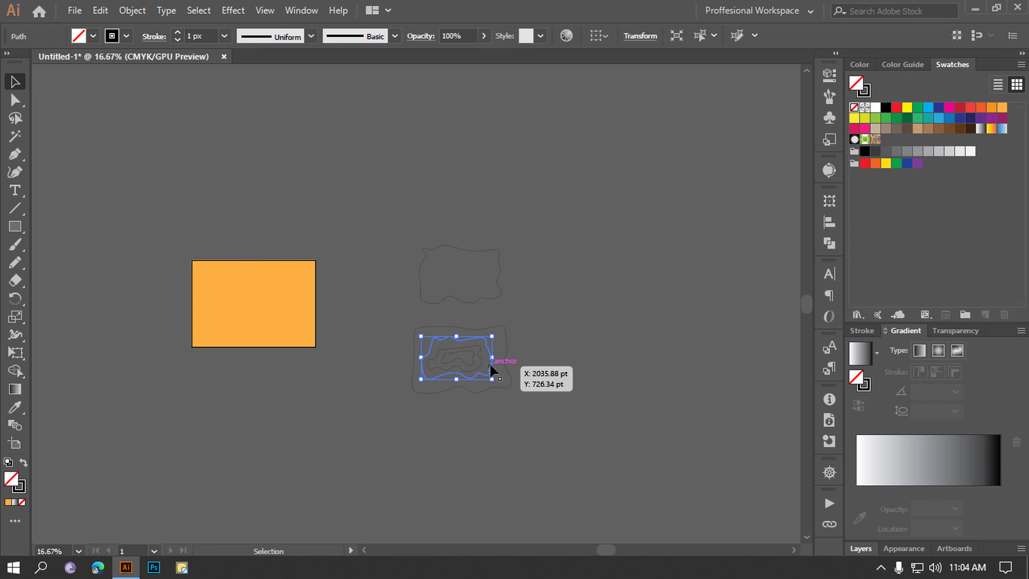
left_click_drag(490, 368, 491, 225)
- Move the two innermost outlines out of the largest one and stack them separately above the other outlines
left_click(481, 363)
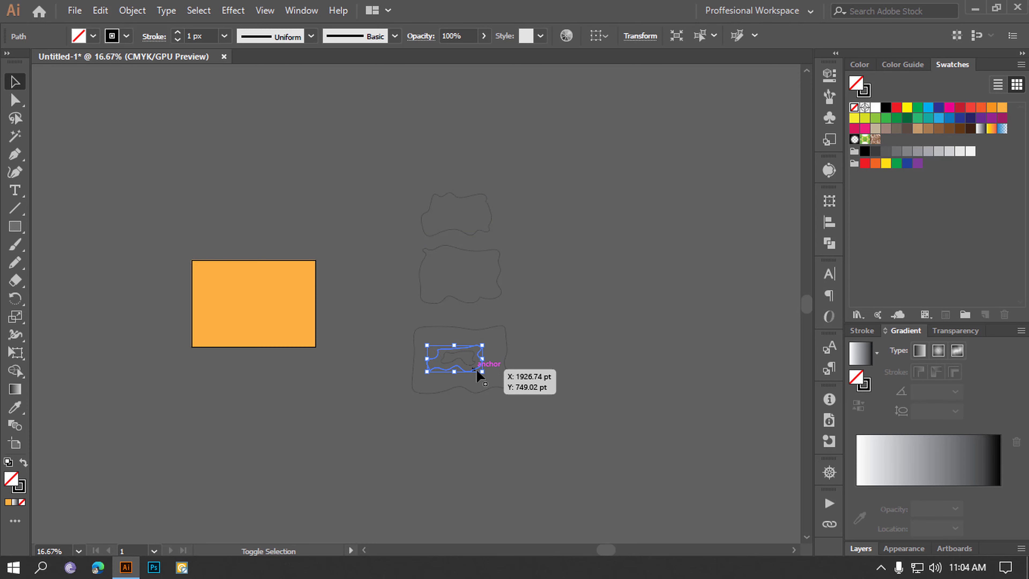
left_click_drag(476, 370, 484, 174)
left_click(482, 367)
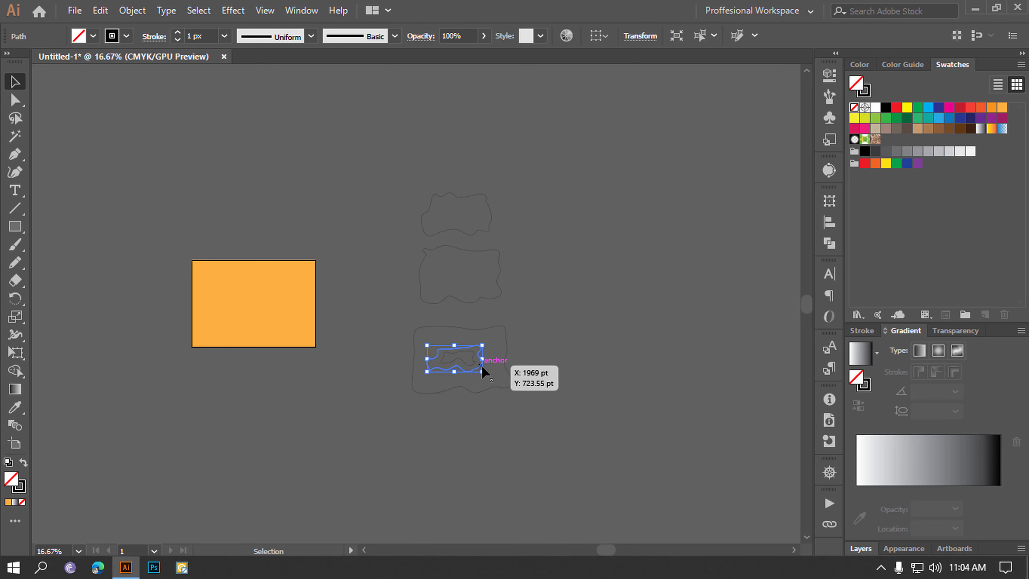
left_click_drag(476, 368, 479, 185)
left_click(538, 283)
left_click(477, 360)
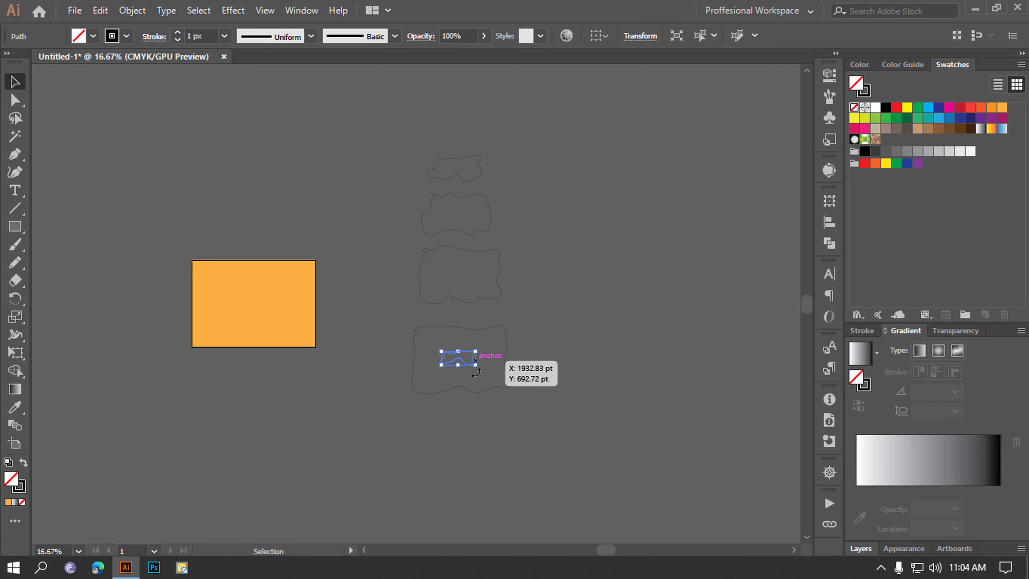
left_click_drag(467, 362, 459, 142)
left_click(544, 292)
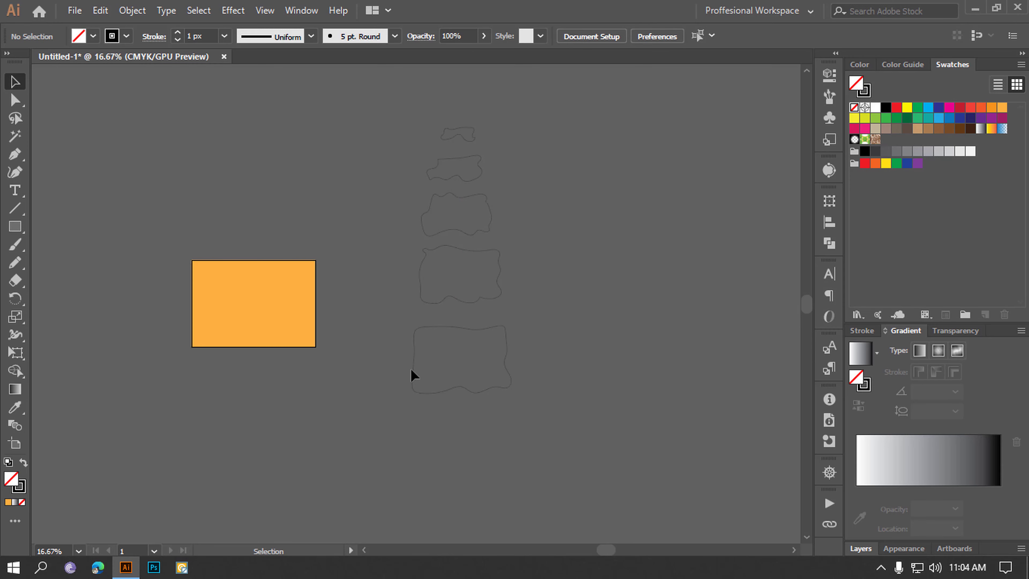
- Move the orange rectangle off the artboard onto the empty canvas below it, clear of the outlines
left_click(257, 342)
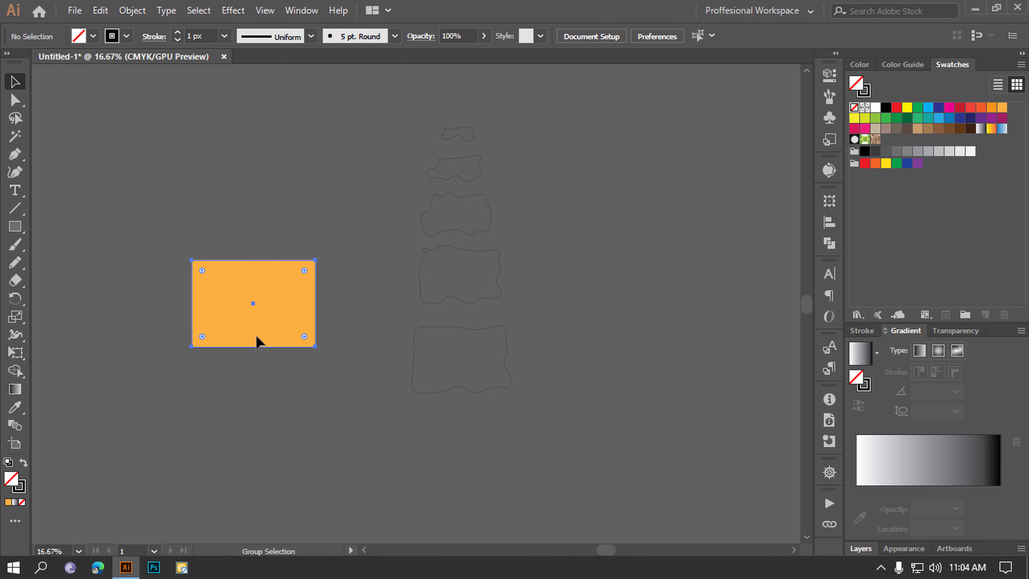
left_click(270, 375)
left_click_drag(274, 294, 434, 384)
left_click(603, 332)
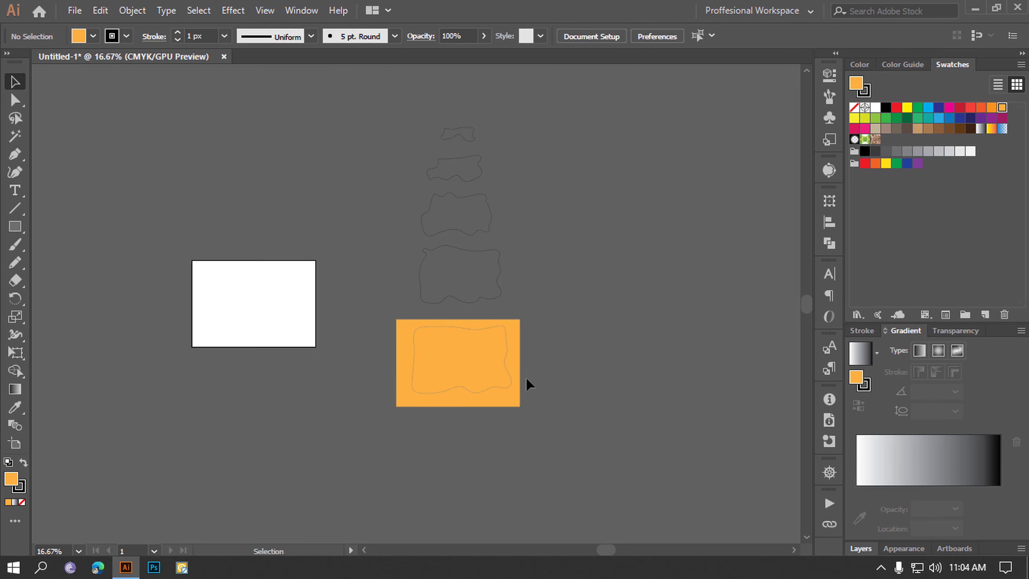
left_click(519, 361)
left_click(555, 275)
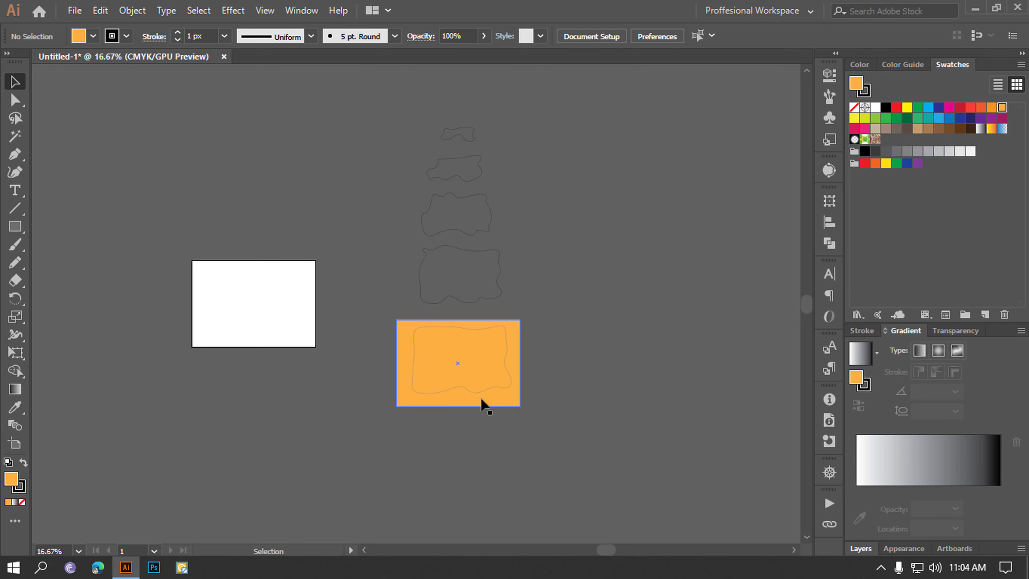
left_click_drag(482, 406, 227, 471)
- Set the stroke weight of all five wavy outlines to 4 px
left_click(618, 203)
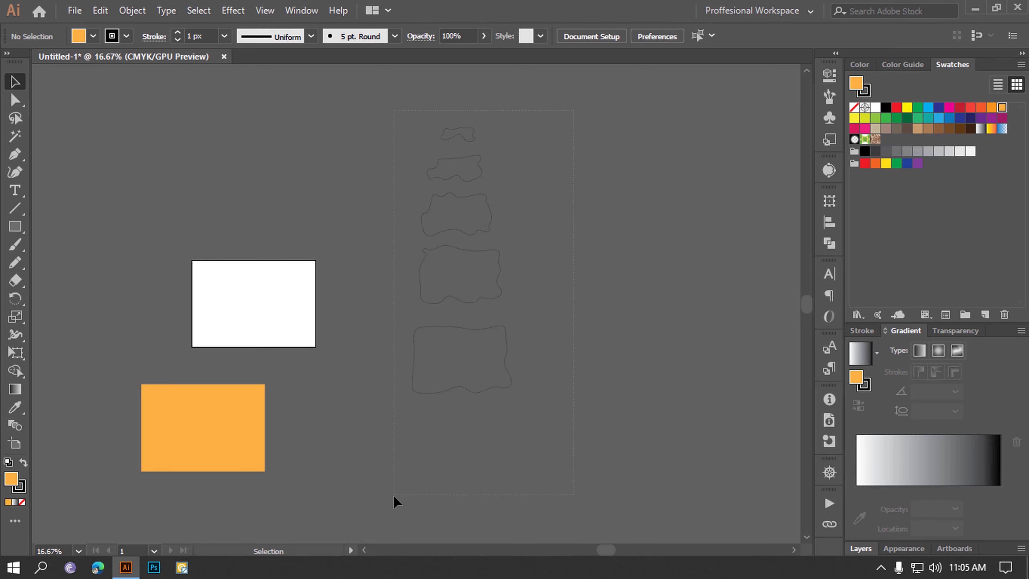
left_click_drag(393, 495, 394, 494)
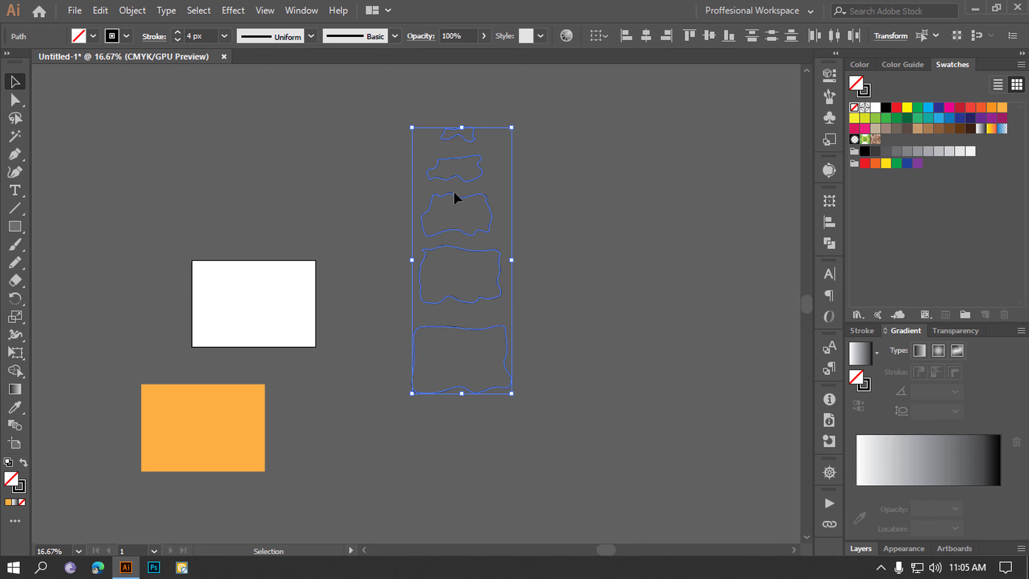
left_click(587, 256)
- Place the orange rectangle behind the largest outline and a copy behind the second largest, vertically centring the second outline on its copy
left_click_drag(202, 461, 503, 303)
left_click(590, 367)
left_click(530, 281)
left_click(501, 279)
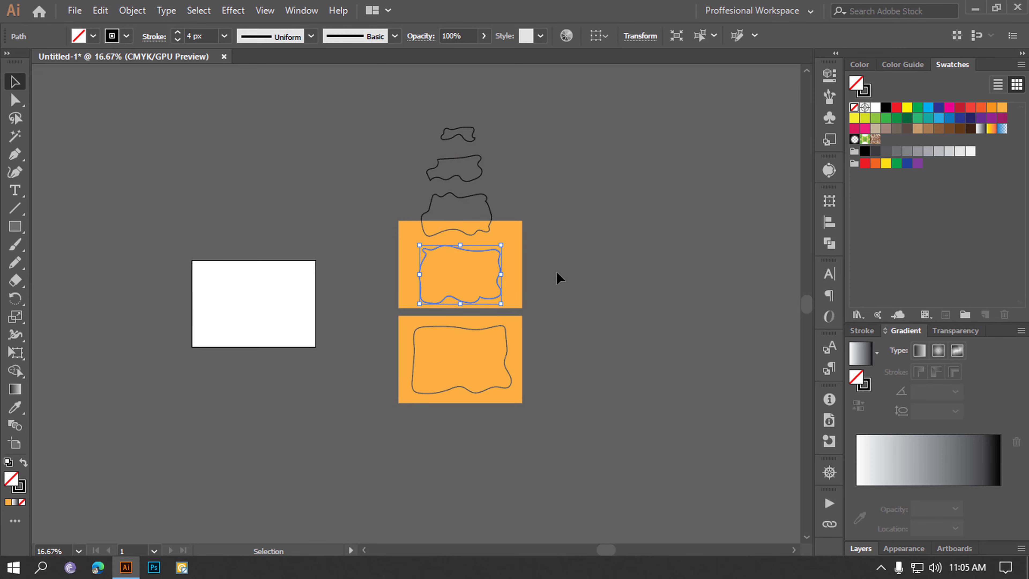
left_click(519, 279)
- Copy the orange rectangle behind the third-largest outline and vertically centre that outline on it
left_click_drag(519, 280, 506, 158)
scroll(597, 225, "up", 5)
left_click(490, 423, "shift")
left_click(501, 391)
key("F2")
key("ctrl+shift+a")
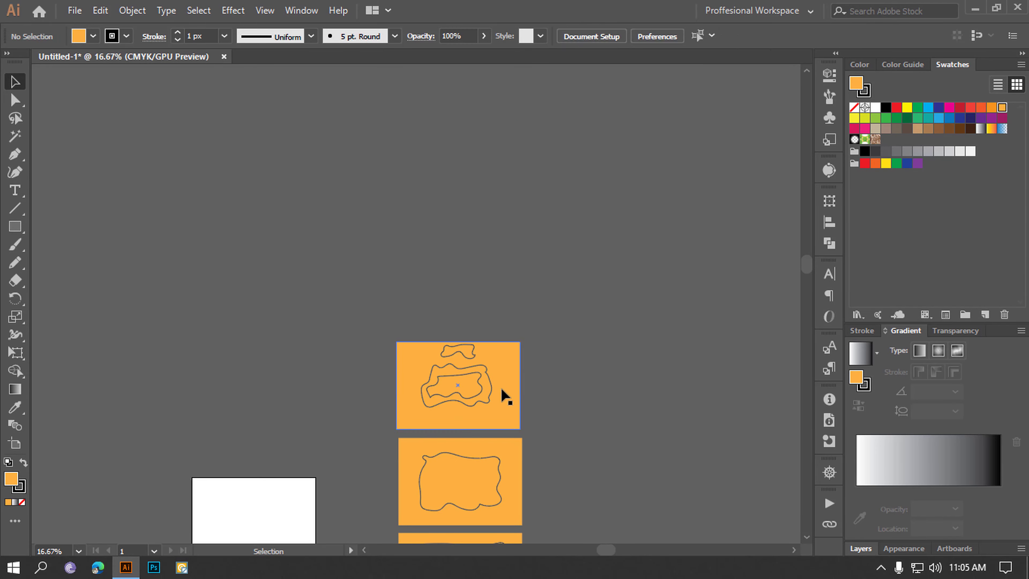
- Add two more orange rectangle copies above the third one and vertically centre the second-smallest outline on the lower copy
left_click_drag(502, 395, 500, 212)
left_click(482, 387, "shift")
left_click(499, 312)
left_click(709, 35)
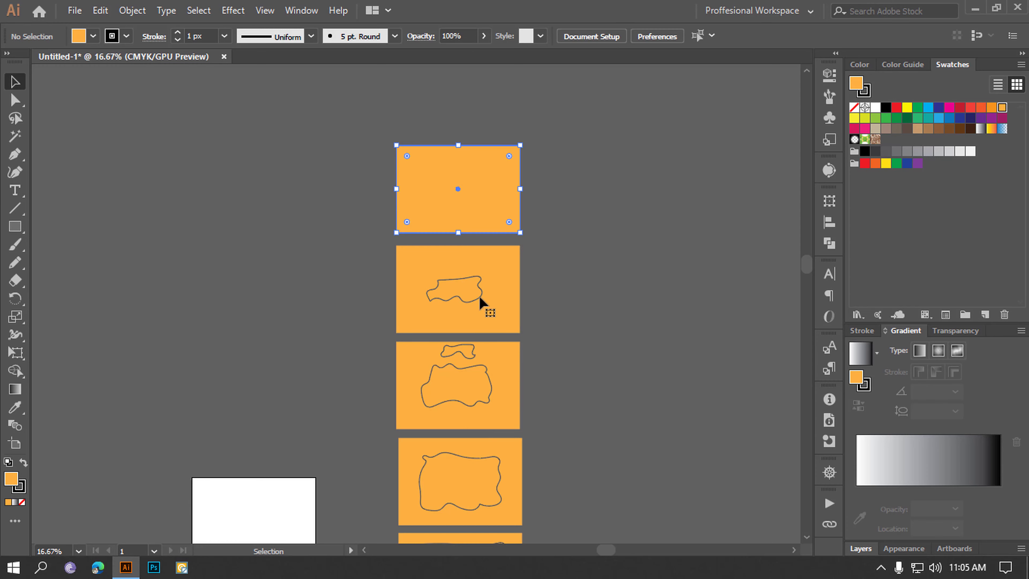
- Vertically centre the smallest outline on the topmost orange rectangle
left_click(474, 351, "shift")
left_click(494, 217)
left_click(709, 36)
left_click(645, 290)
- Open the Adobe Color Themes panel
scroll(645, 290, "down", 4)
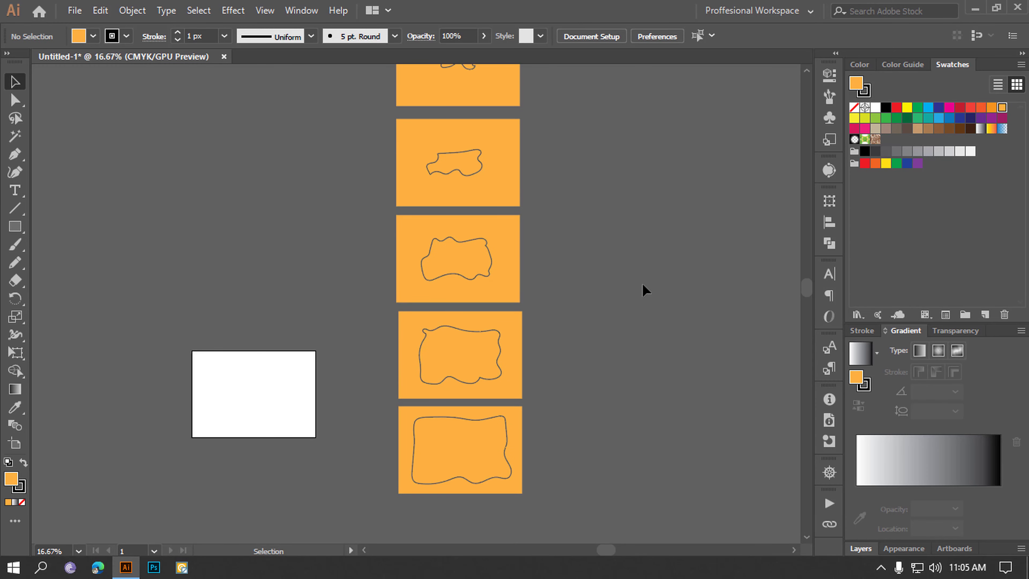
scroll(646, 290, "up", 2)
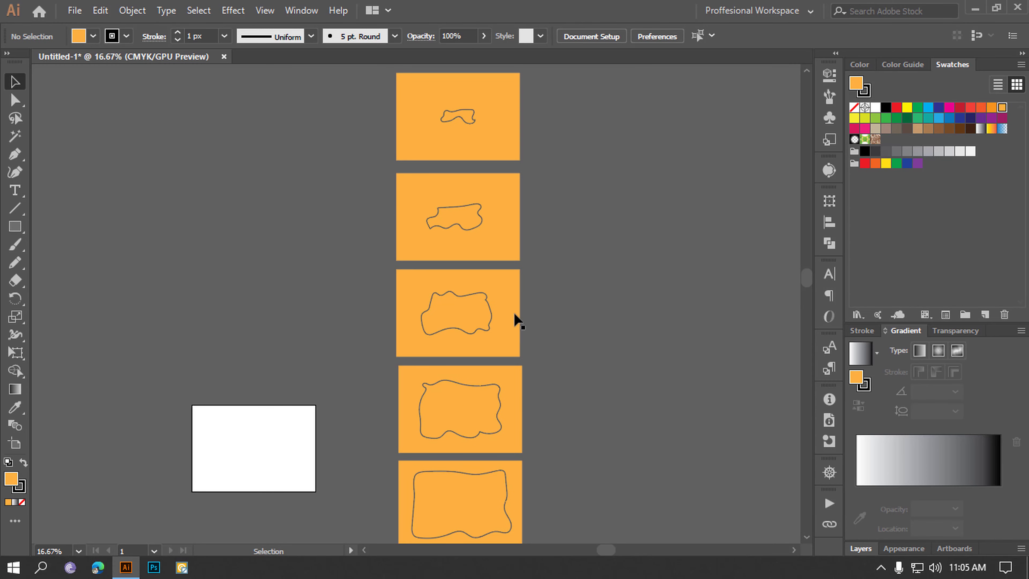
scroll(579, 225, "down", 2)
scroll(579, 225, "up", 2)
left_click(301, 11)
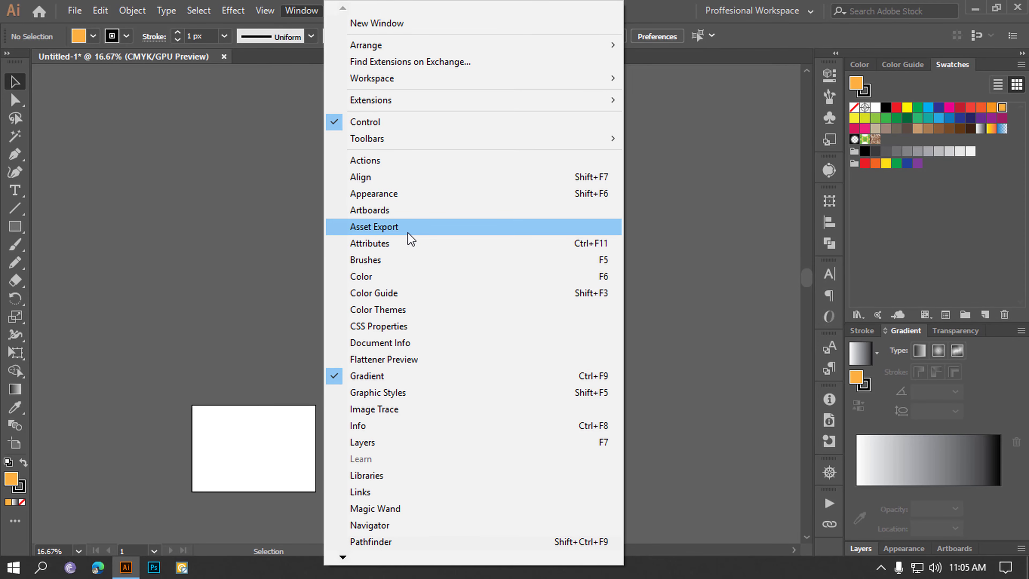
left_click(406, 312)
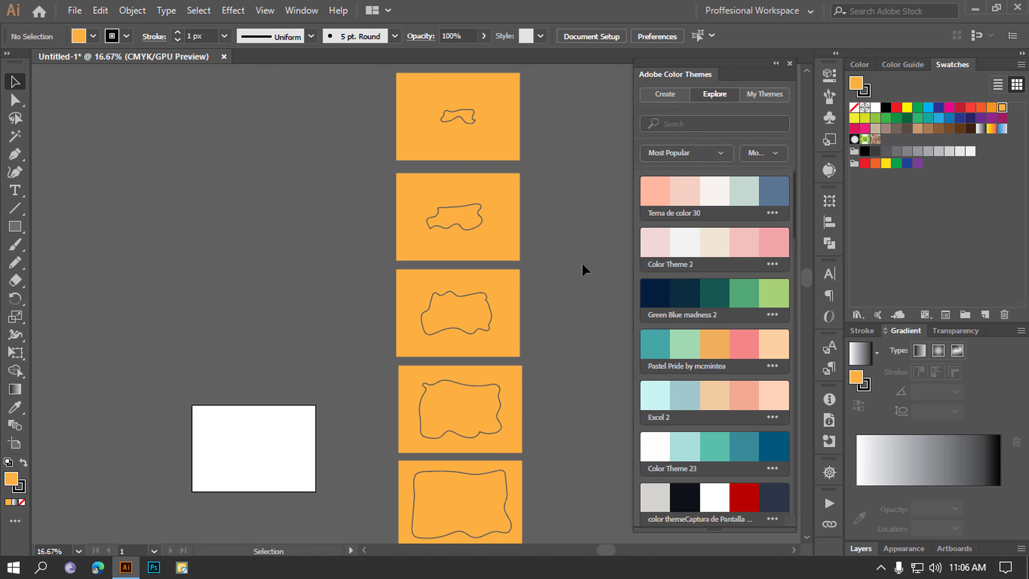
- Fill the top two rectangles with slate blue and peach from Tema de color 30, and the third with pink from Color Theme 2
left_click(489, 158)
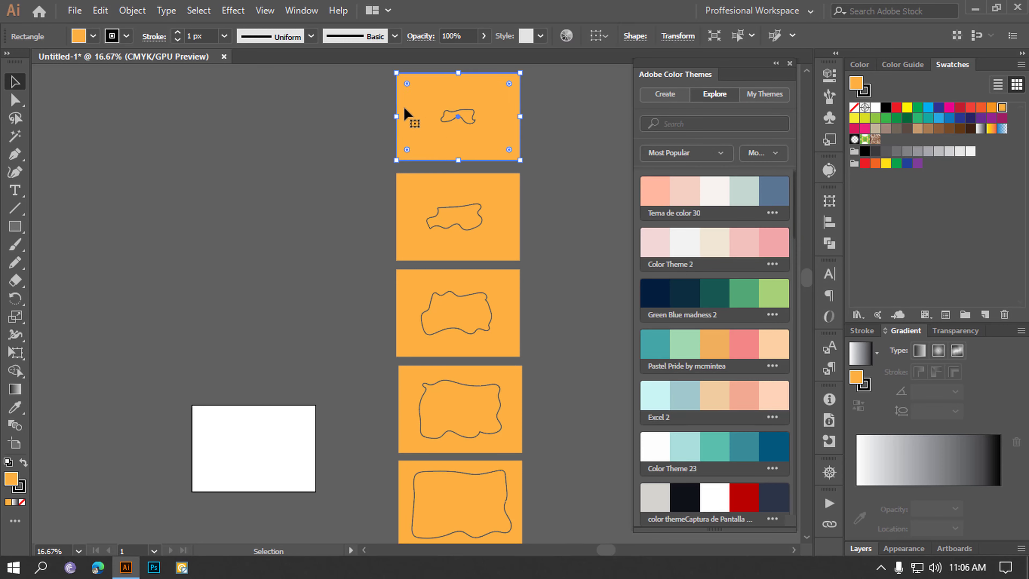
left_click(778, 187)
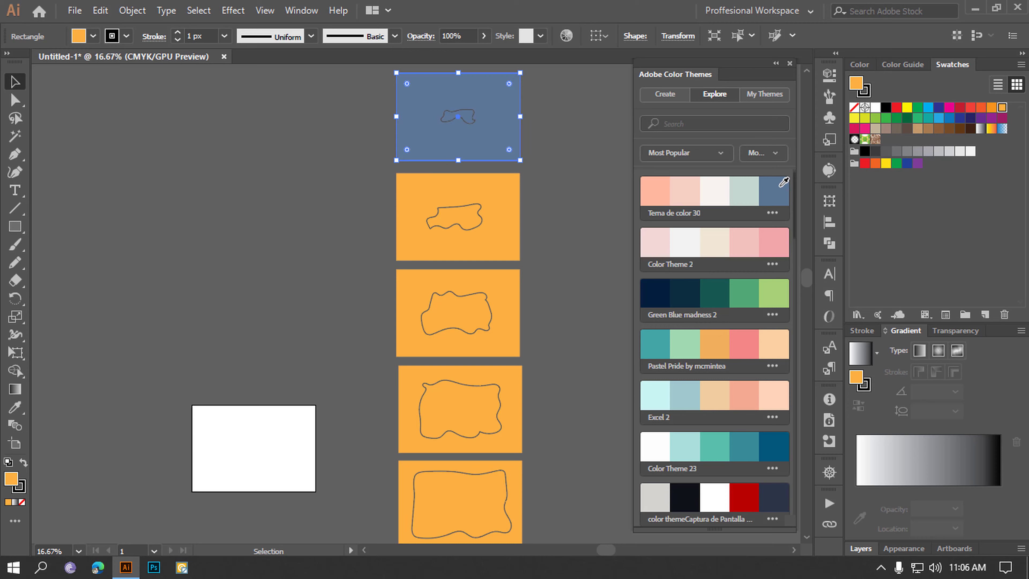
left_click(500, 239)
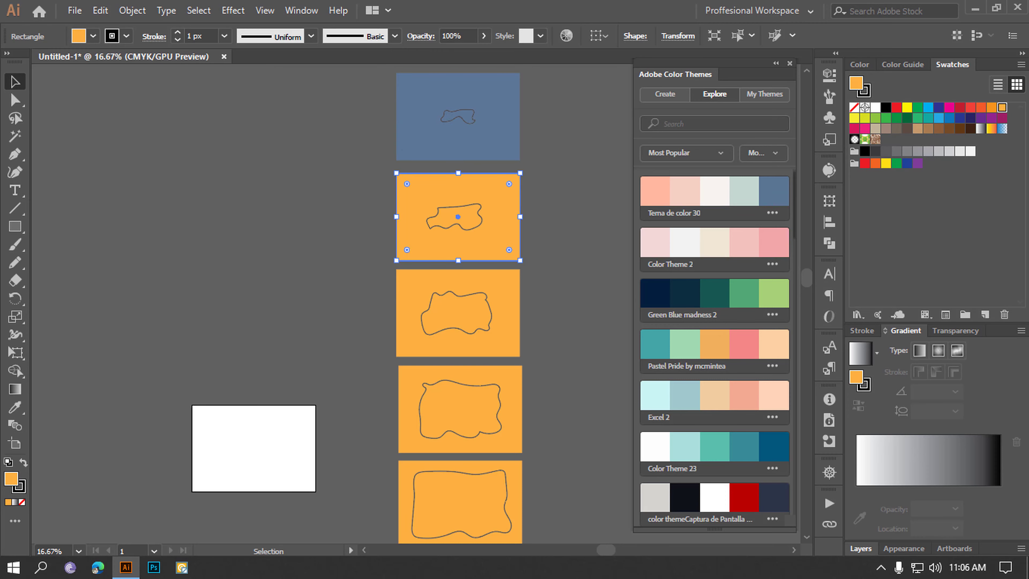
left_click(666, 187)
left_click(514, 288)
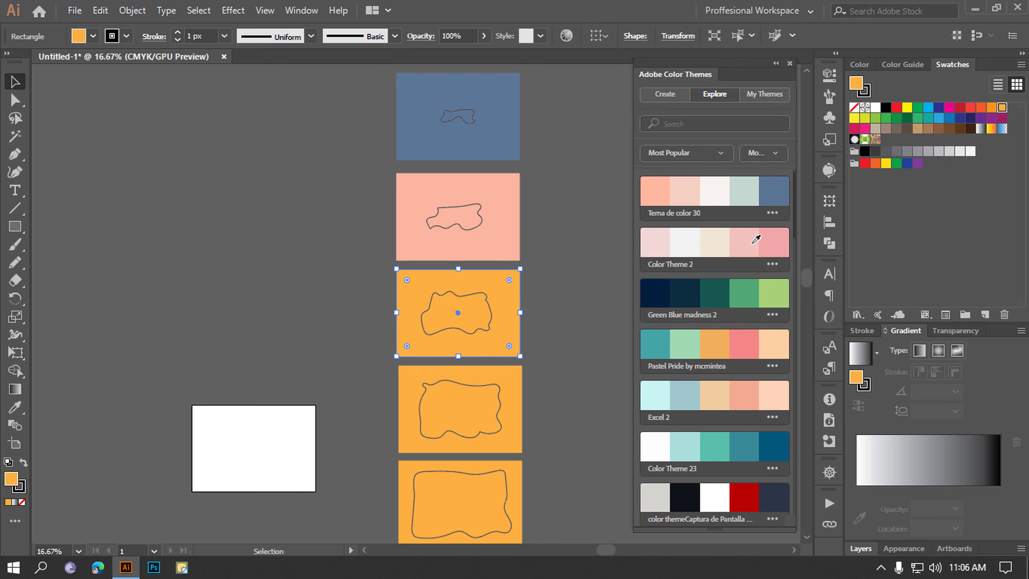
left_click(772, 240)
- Fill the fourth rectangle with coral from the Pastel Pride theme and the lowest with salmon from Excel 2, closing the color themes
left_click(510, 393)
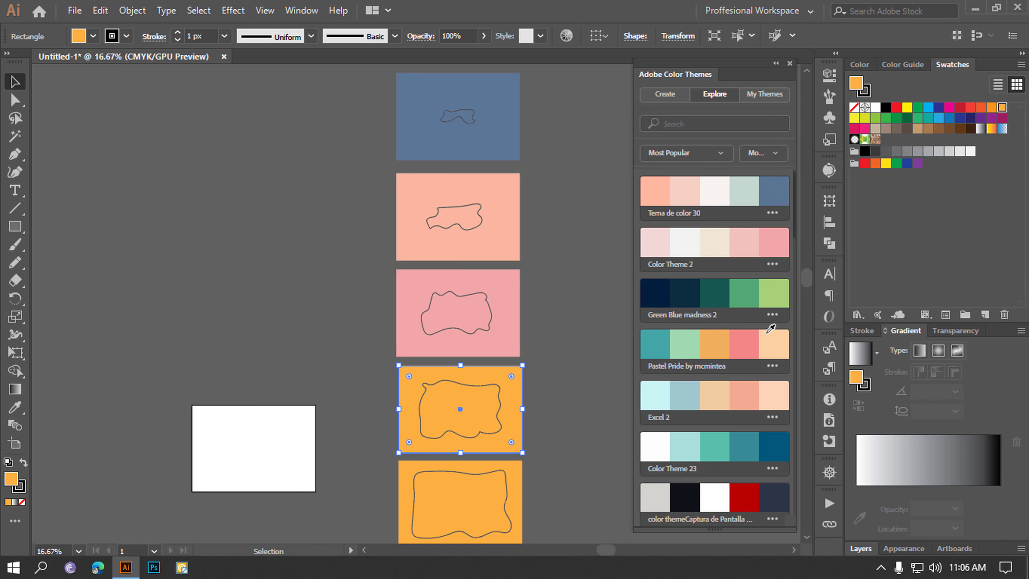
left_click(744, 342)
left_click(520, 485)
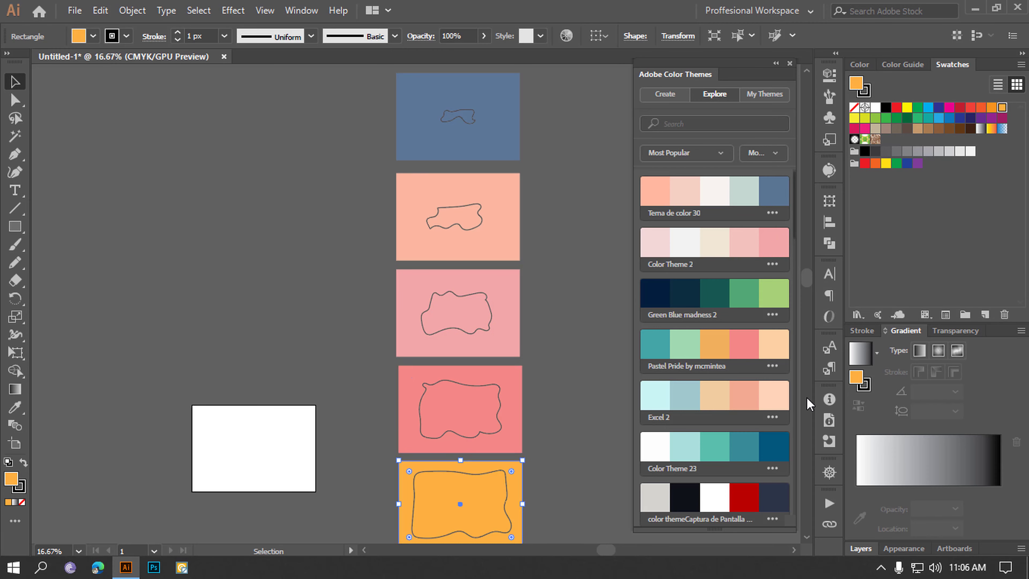
left_click(755, 398)
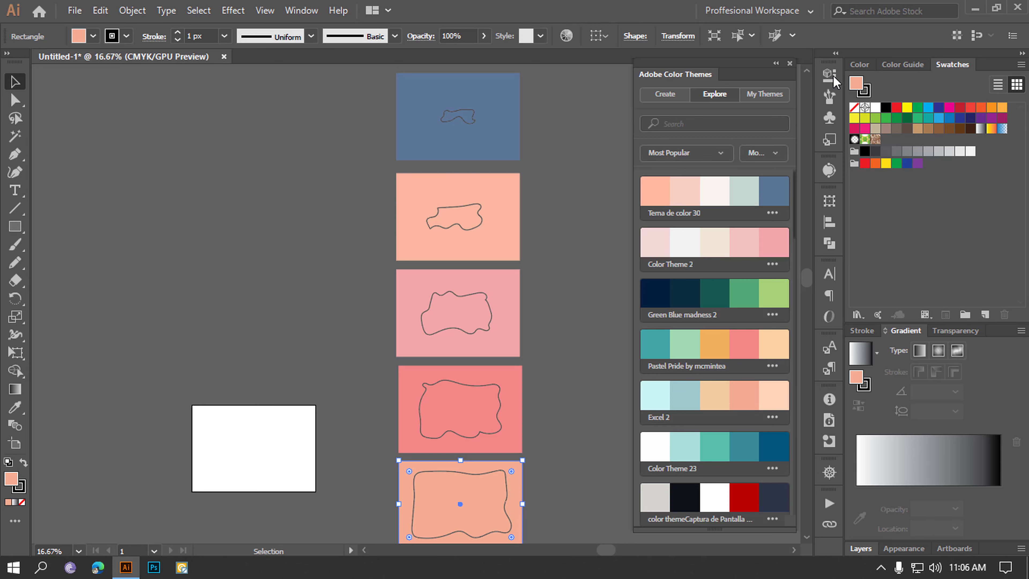
left_click(790, 63)
left_click(649, 148)
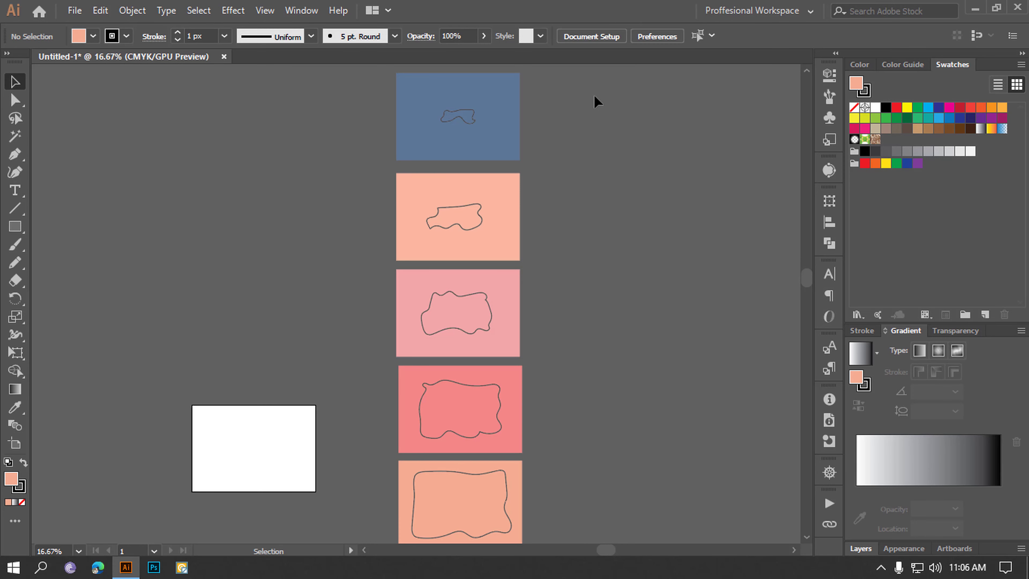
- Make a compound path from the blue rectangle and the smallest outline to cut a hole in it
left_click_drag(594, 95, 156, 172)
left_click(658, 200)
left_click_drag(558, 89, 327, 153)
left_click(134, 11)
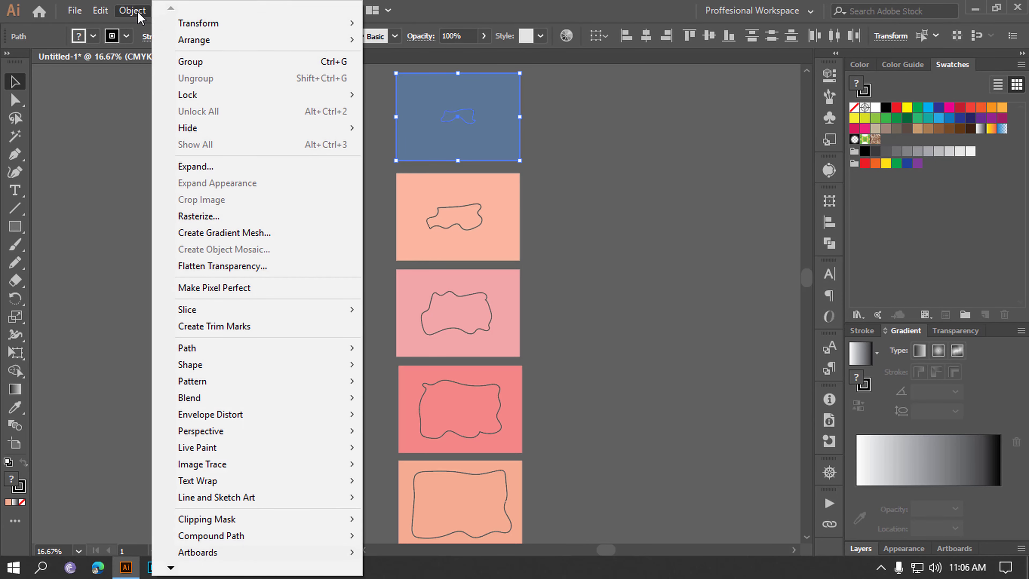
mouse_move(257, 536)
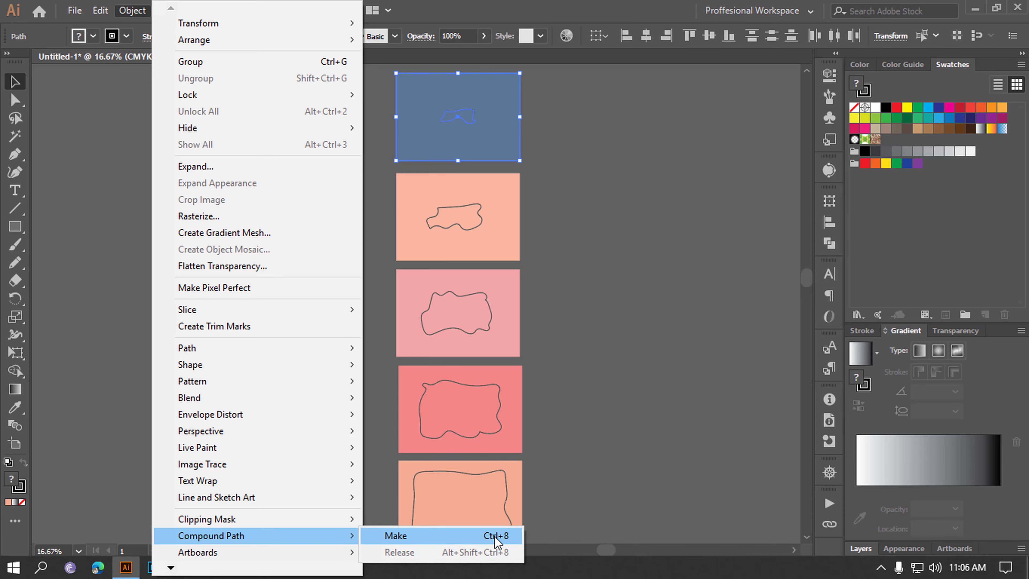
left_click(437, 537)
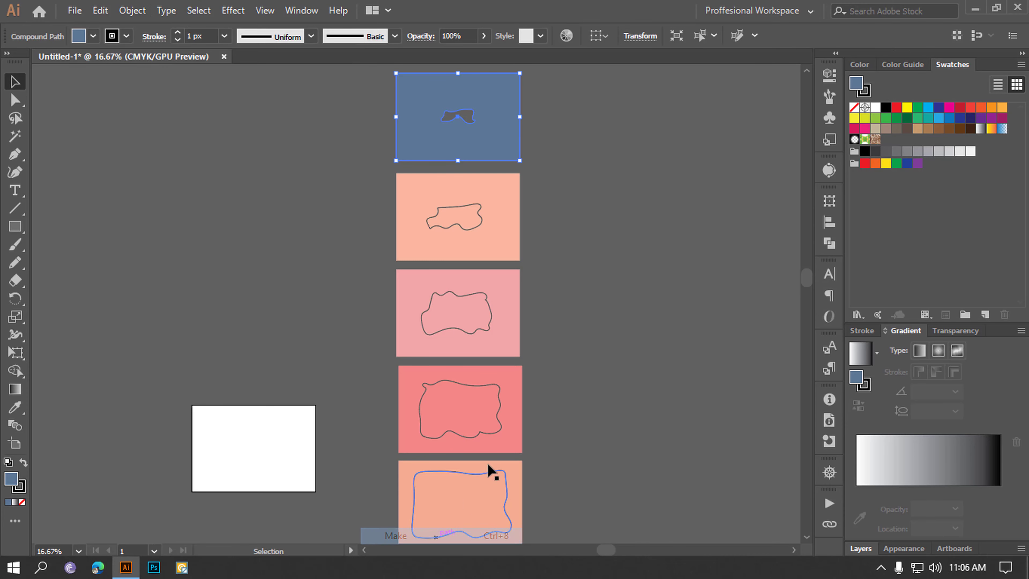
- Make separate compound paths from the peach and pink rectangles, each with its own wavy outline
left_click(497, 167)
left_click(442, 230)
key("a")
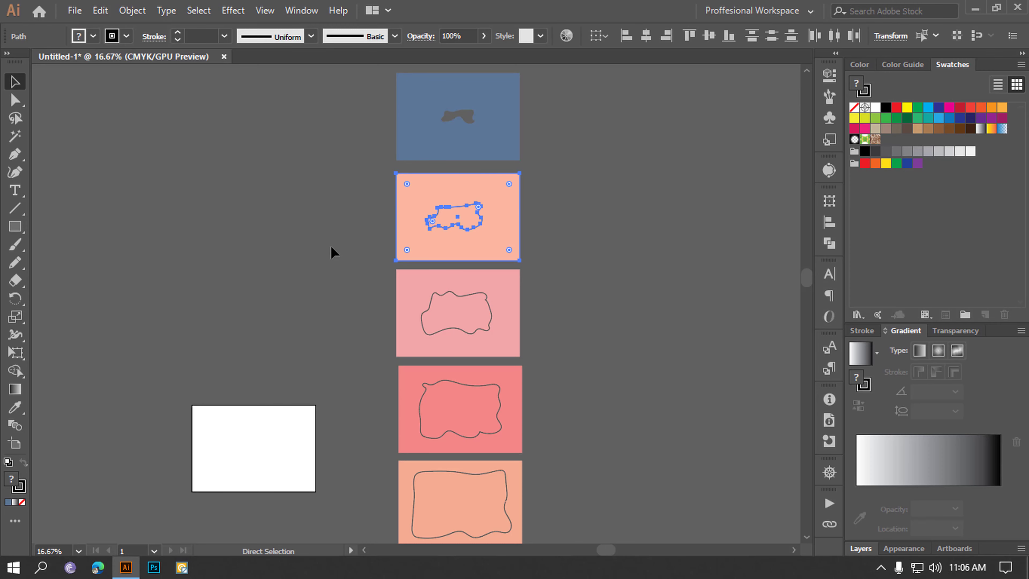
key("ctrl+8")
left_click_drag(580, 305, 374, 327)
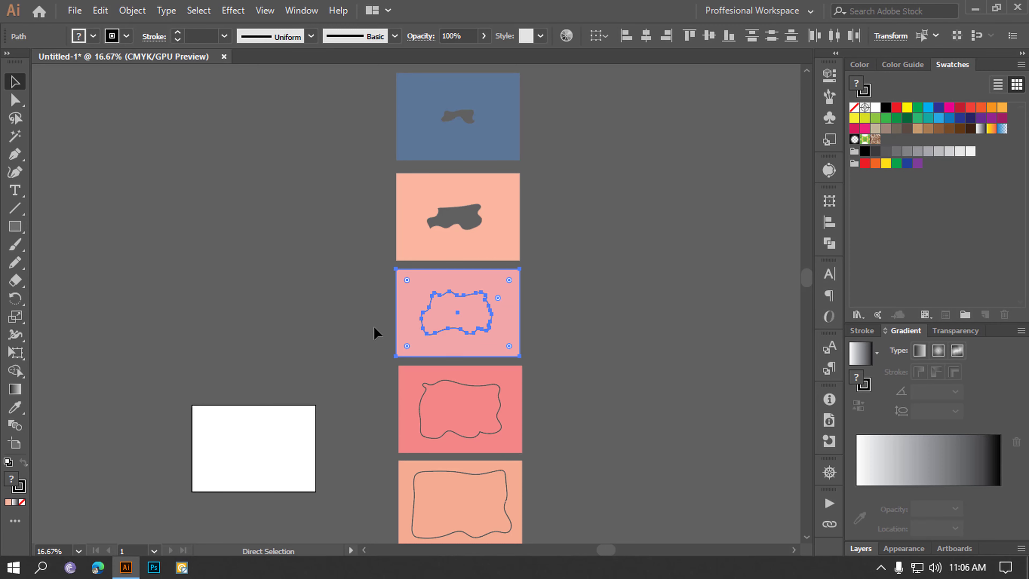
key("ctrl+8")
- Make separate compound paths from the coral and lowest salmon rectangles, each with its own wavy outline
left_click_drag(532, 402, 341, 432)
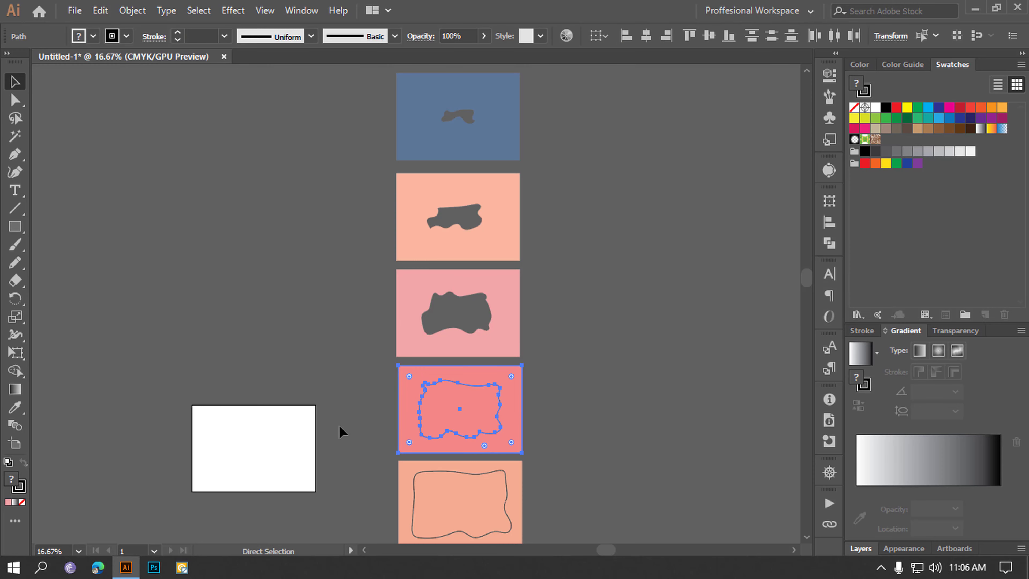
key("ctrl+8")
key("v")
left_click_drag(603, 493, 254, 536)
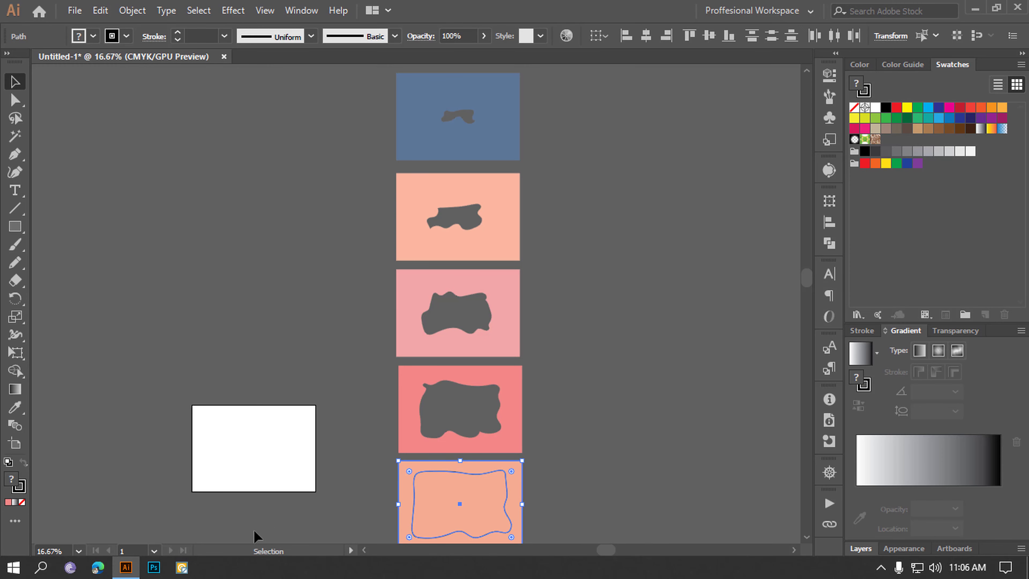
key("ctrl+8")
left_click(571, 353)
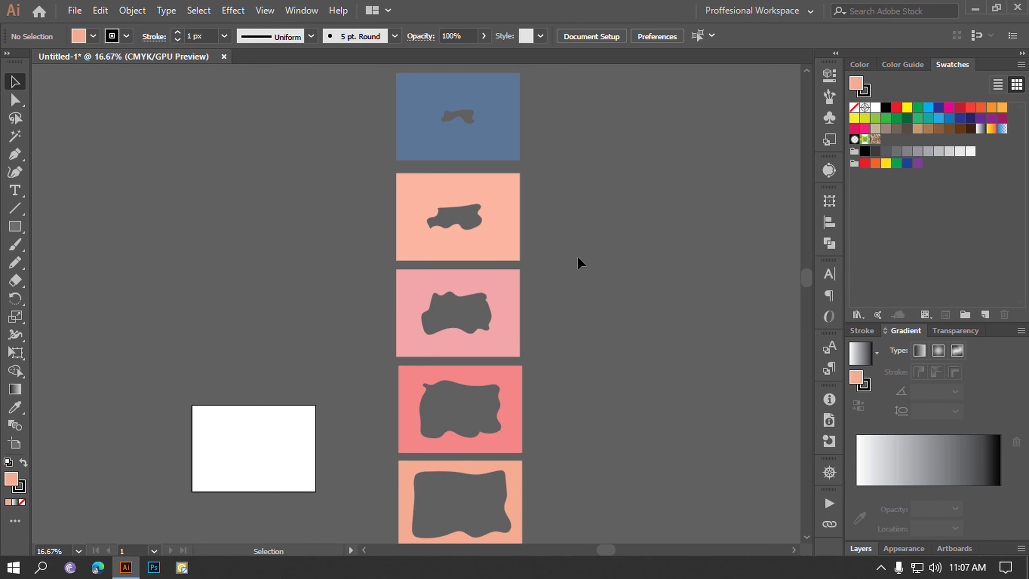
- Draw an 841.89 by 595.276 pt rectangle covering the whole white artboard
scroll(603, 389, "down", 2)
scroll(602, 389, "up", 3)
scroll(602, 389, "down", 2)
scroll(603, 397, "down", 1)
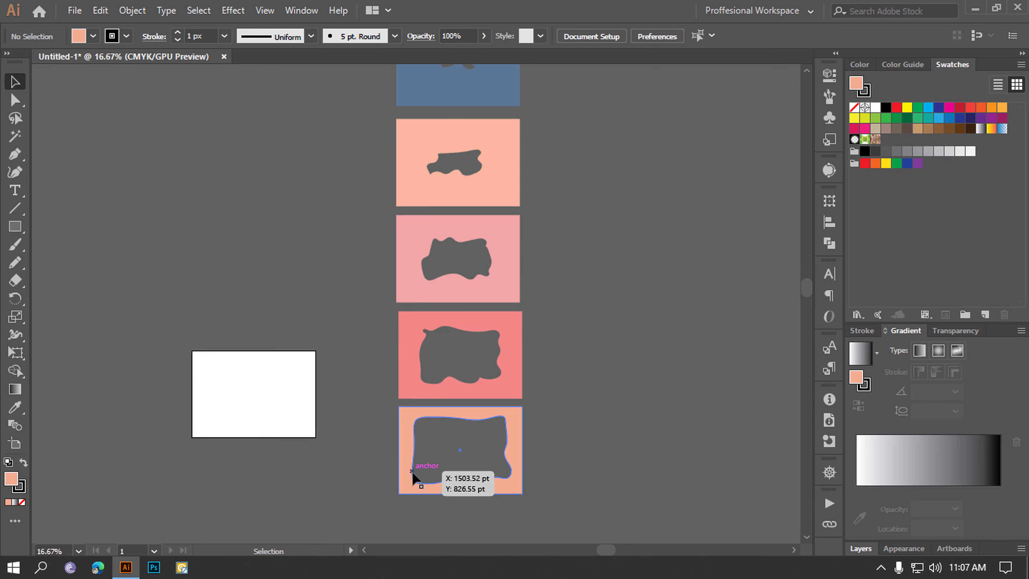
scroll(260, 444, "up", 2)
left_click(23, 226)
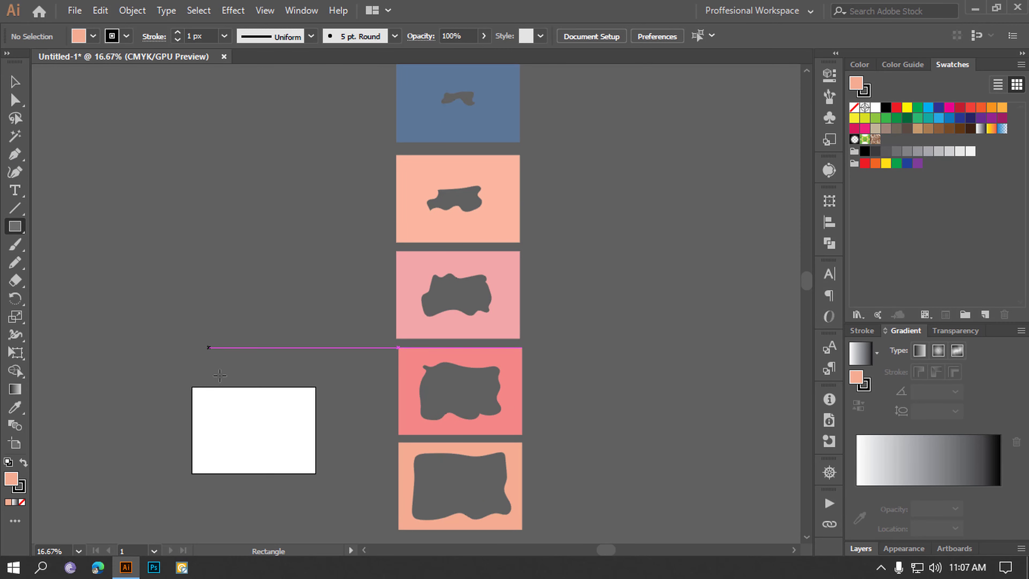
left_click_drag(193, 387, 316, 473)
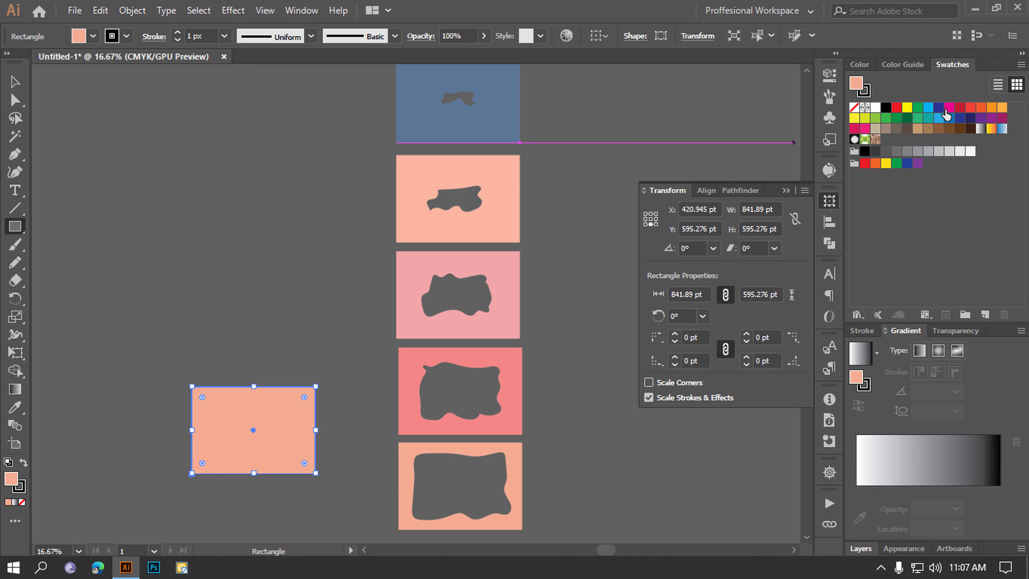
- Fill the plain rectangle covering the artboard with the orange swatch
left_click(994, 109)
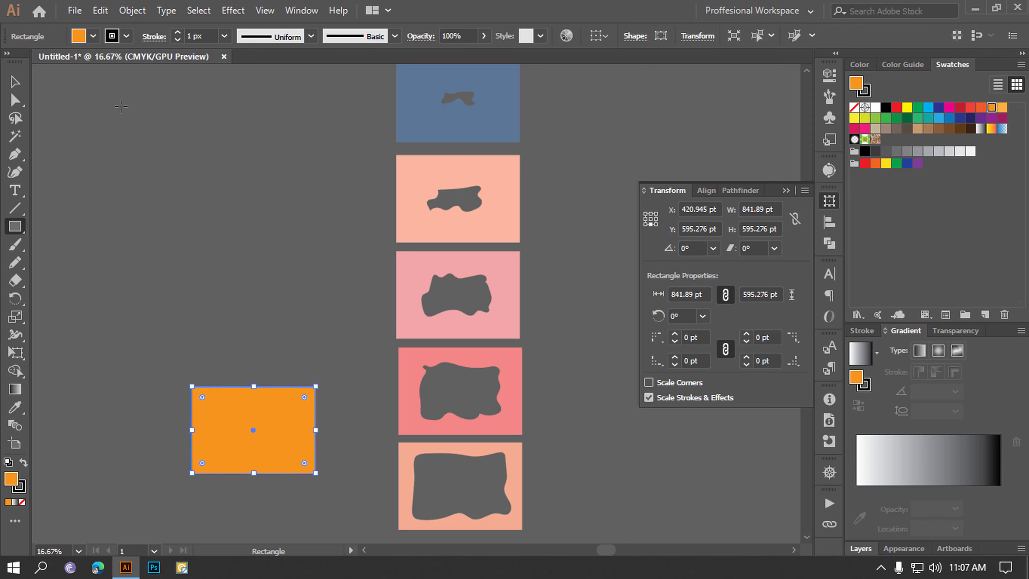
left_click(15, 81)
left_click(205, 225)
- Move the blue cut-out rectangle onto the artboard so that it lines up exactly with the orange rectangle
scroll(390, 284, "down", 1)
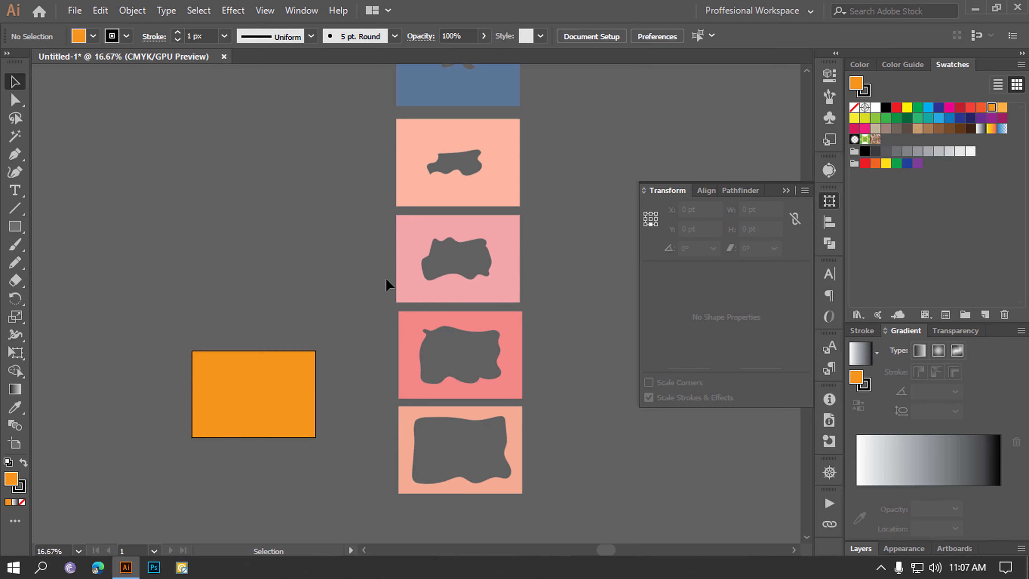
scroll(375, 285, "up", 2)
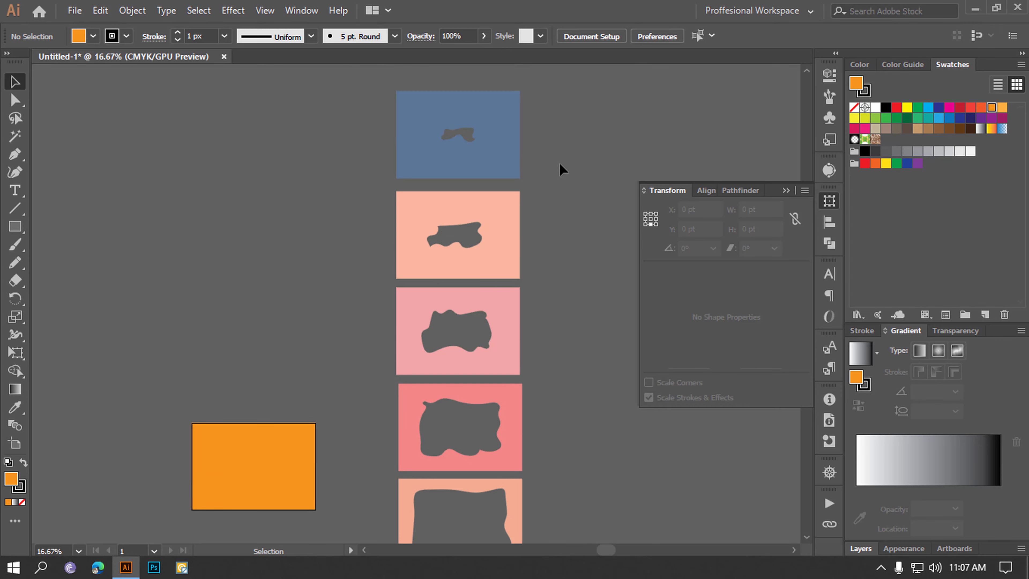
left_click_drag(499, 155, 296, 484)
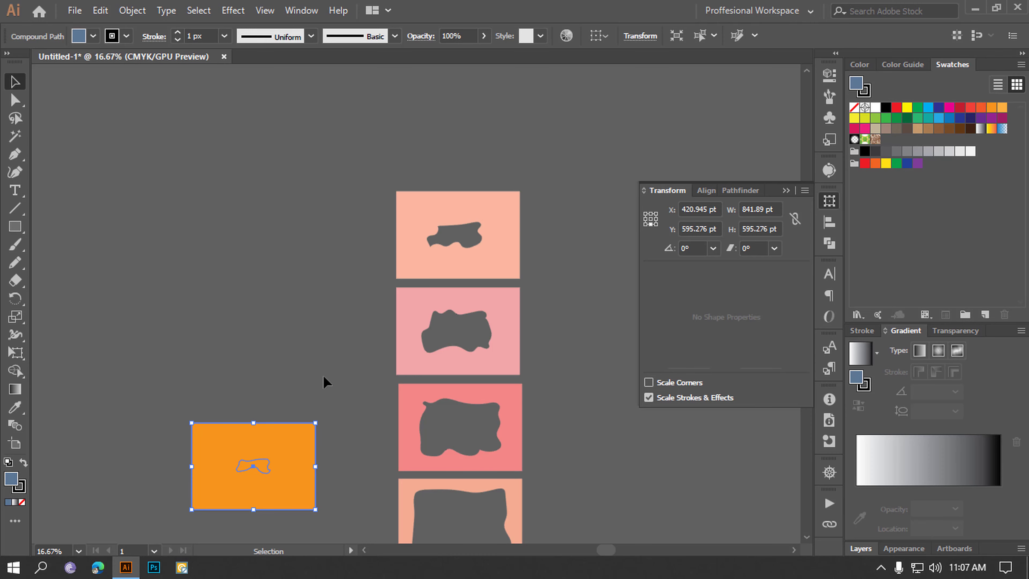
left_click(322, 366)
- Send the orange rectangle to the back, behind the blue cut-out
left_click(308, 452)
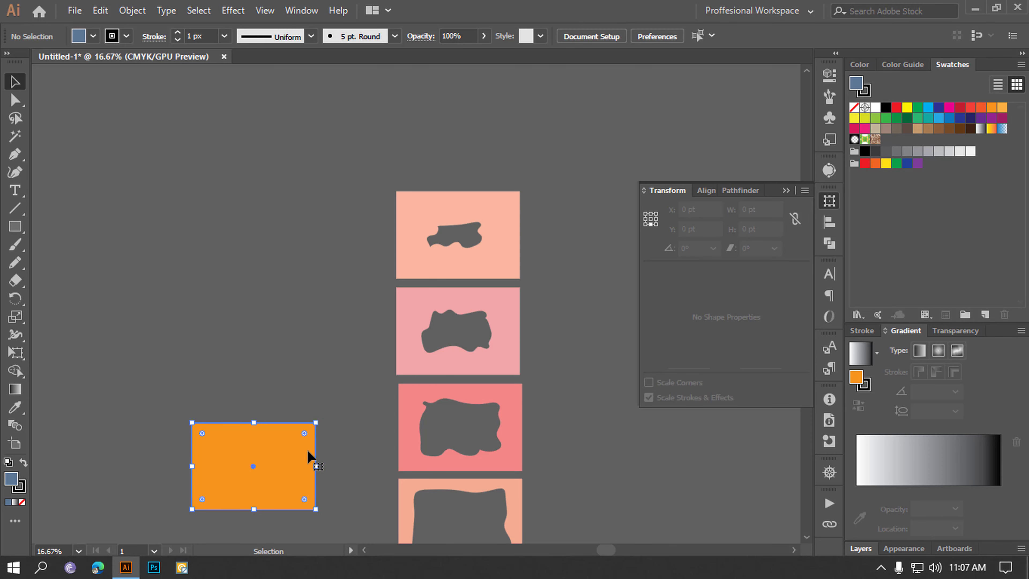
left_click(339, 391)
left_click(306, 485)
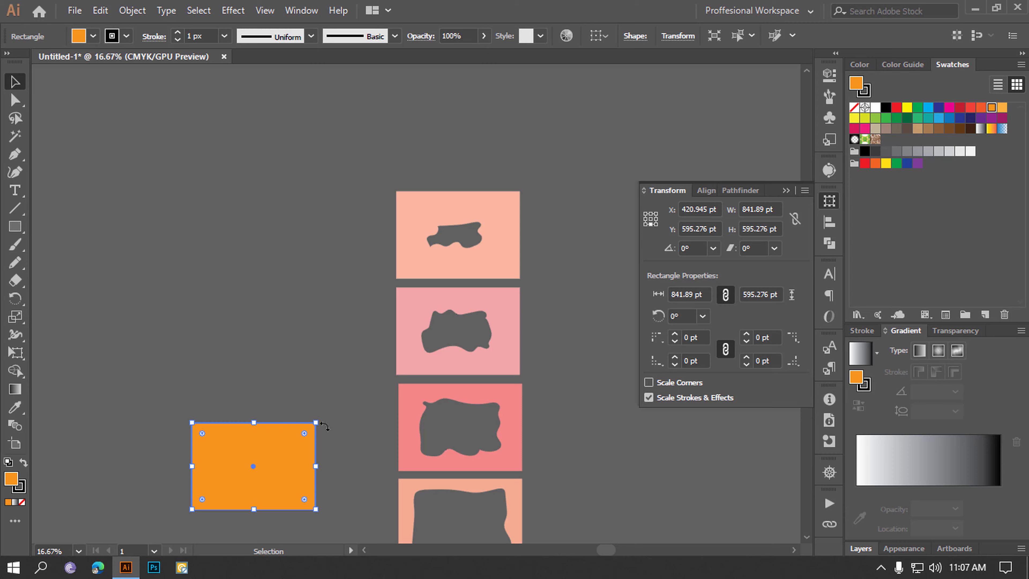
right_click(266, 458)
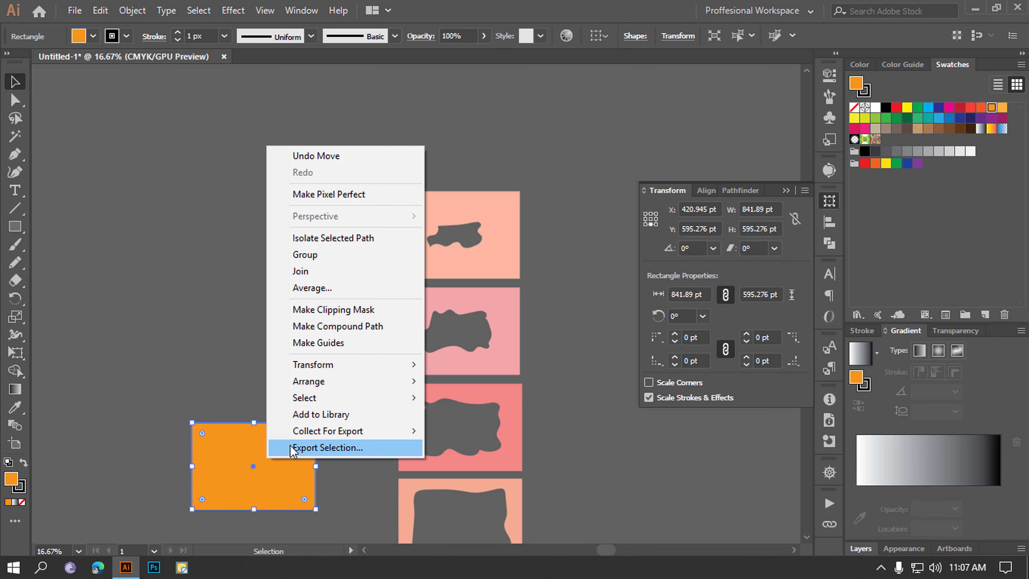
mouse_move(330, 386)
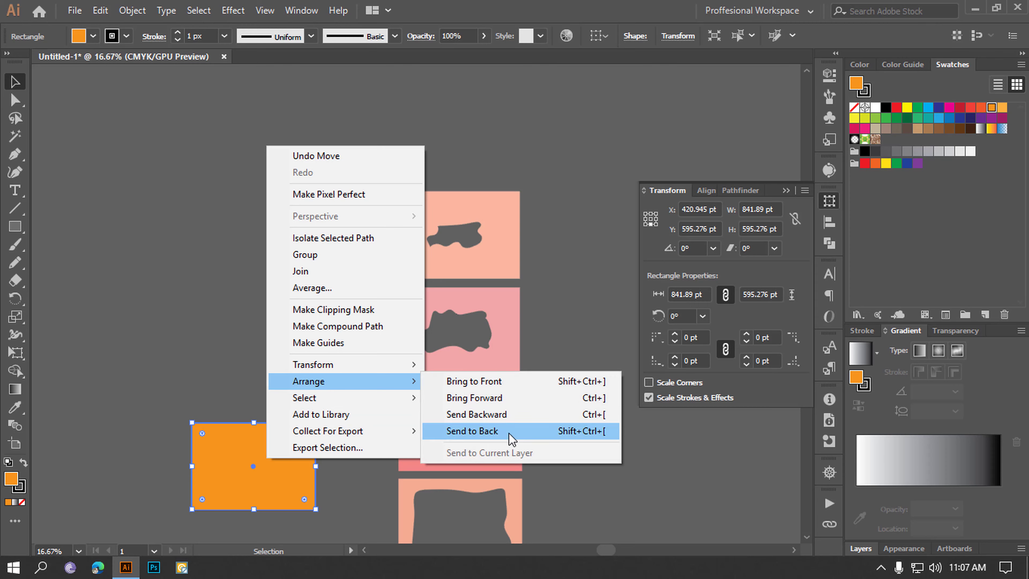
left_click(607, 436)
left_click(318, 436)
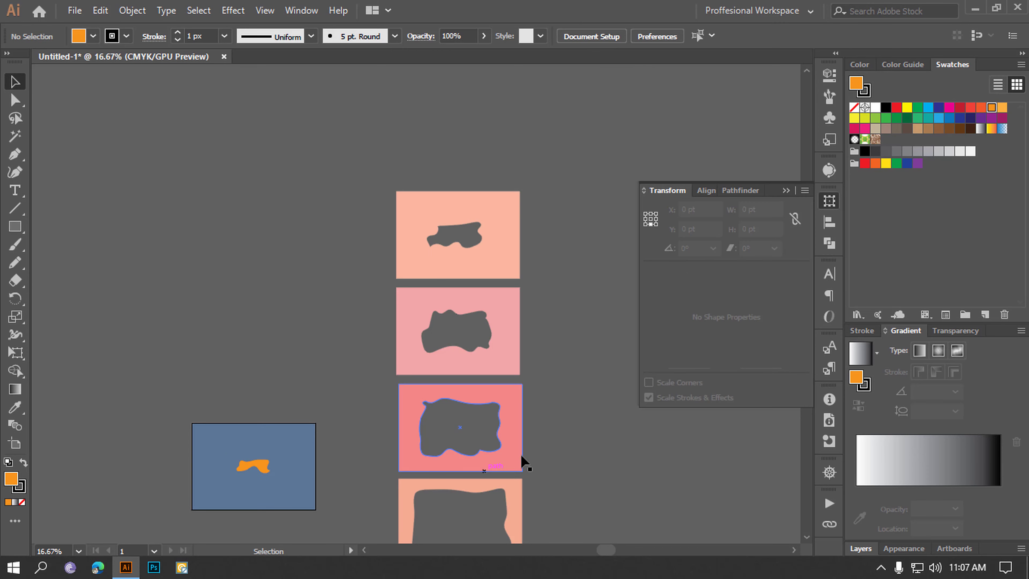
- Move the peach cut-out onto the artboard, aligned with the stack, and bring it in front of the blue layer
left_click(499, 268)
left_click_drag(475, 272, 297, 485)
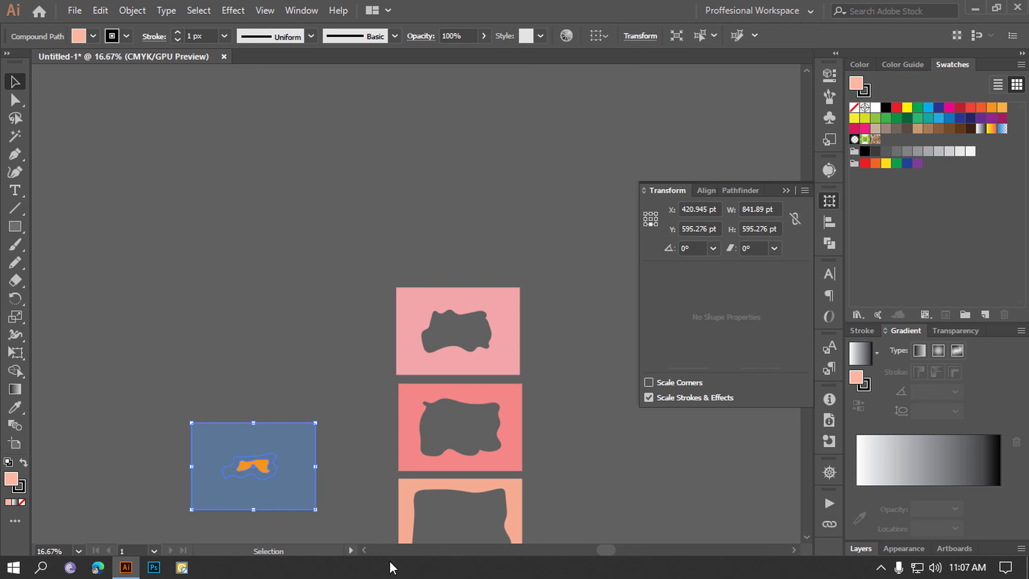
right_click(304, 478)
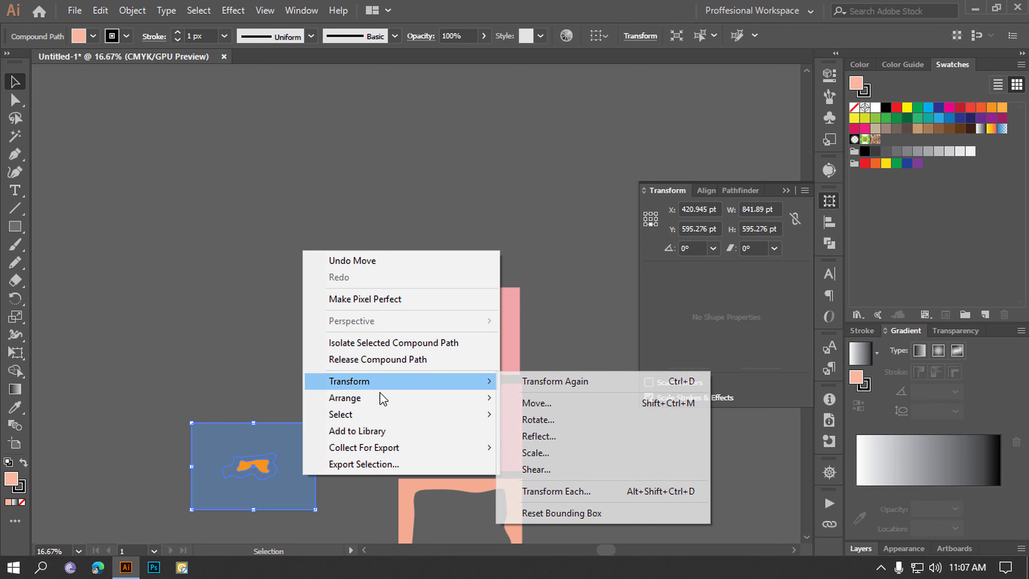
mouse_move(386, 401)
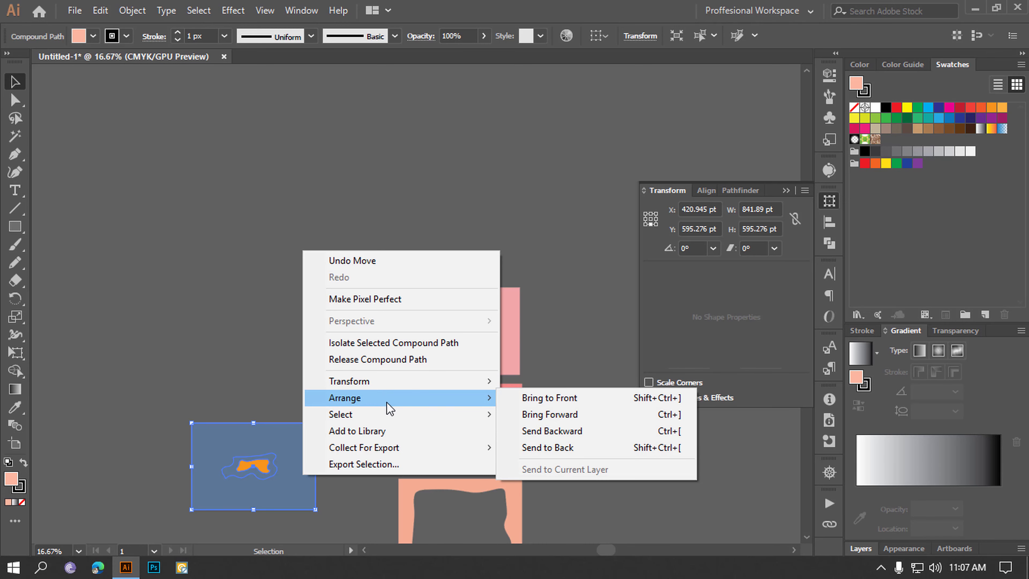
left_click(578, 415)
left_click(349, 367)
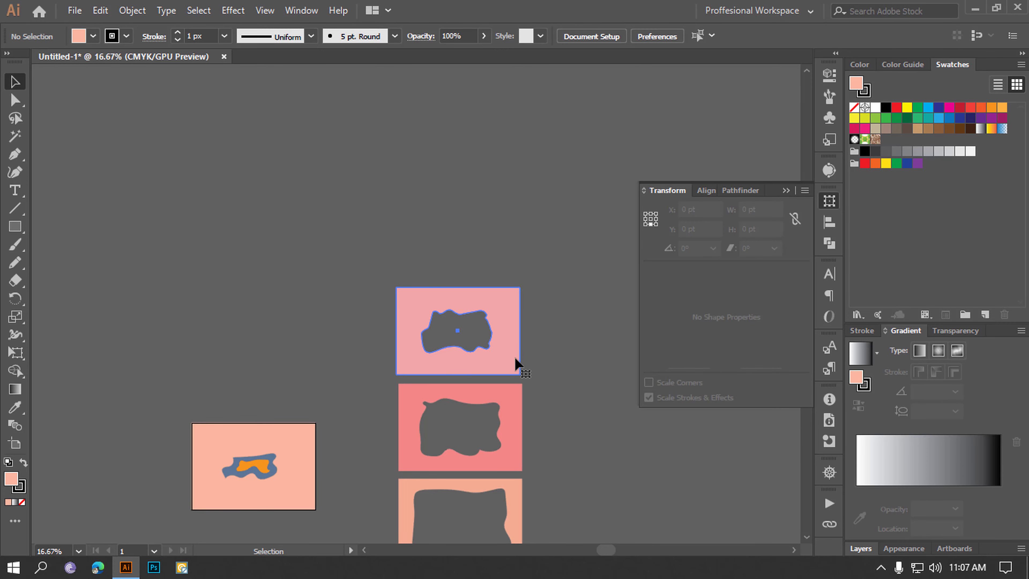
- Align the pink and coral cut-outs with the artboard stack, placing pink above the peach layer and coral above pink
left_click_drag(503, 363, 297, 498)
key("a")
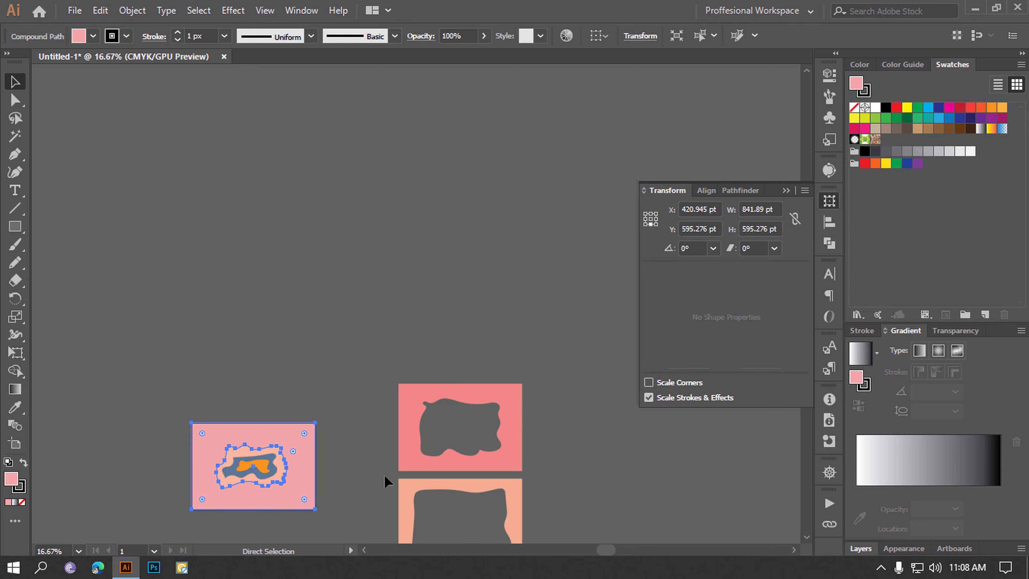
key("v")
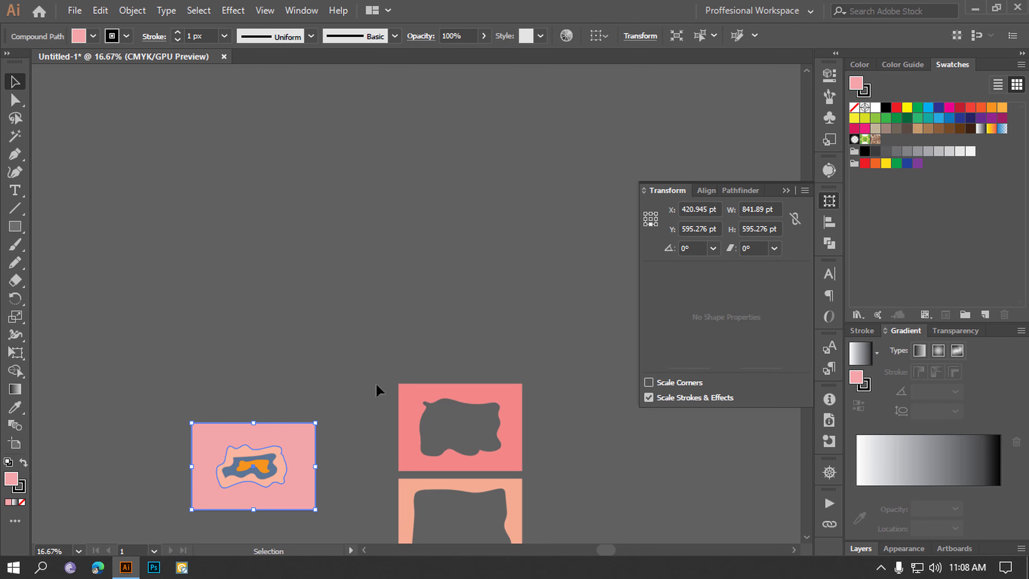
left_click(371, 486)
left_click_drag(506, 467, 306, 505)
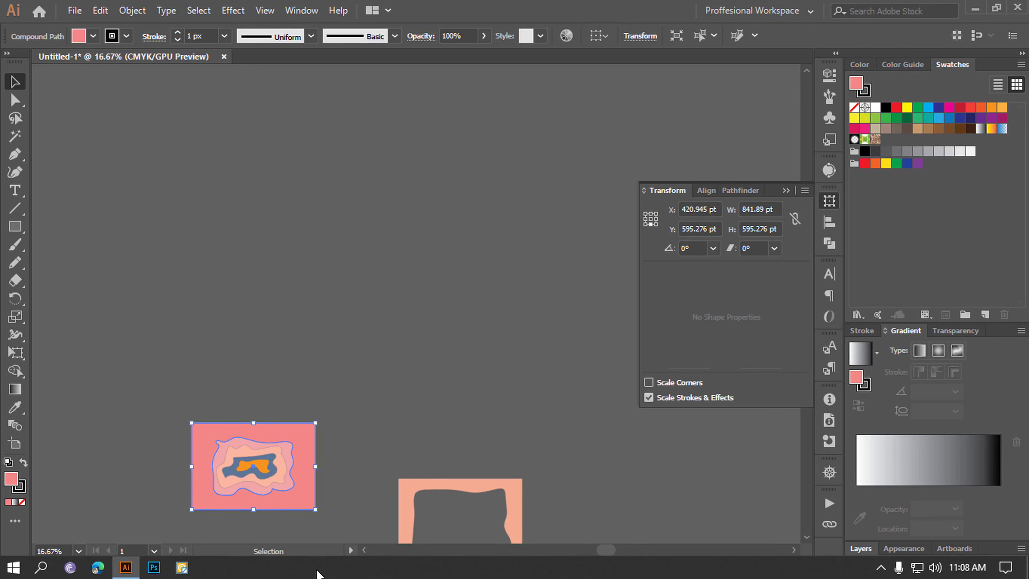
left_click(433, 391)
- Move the salmon cut-out with the largest hole onto the artboard stack and bring it to the front
scroll(433, 390, "down", 2)
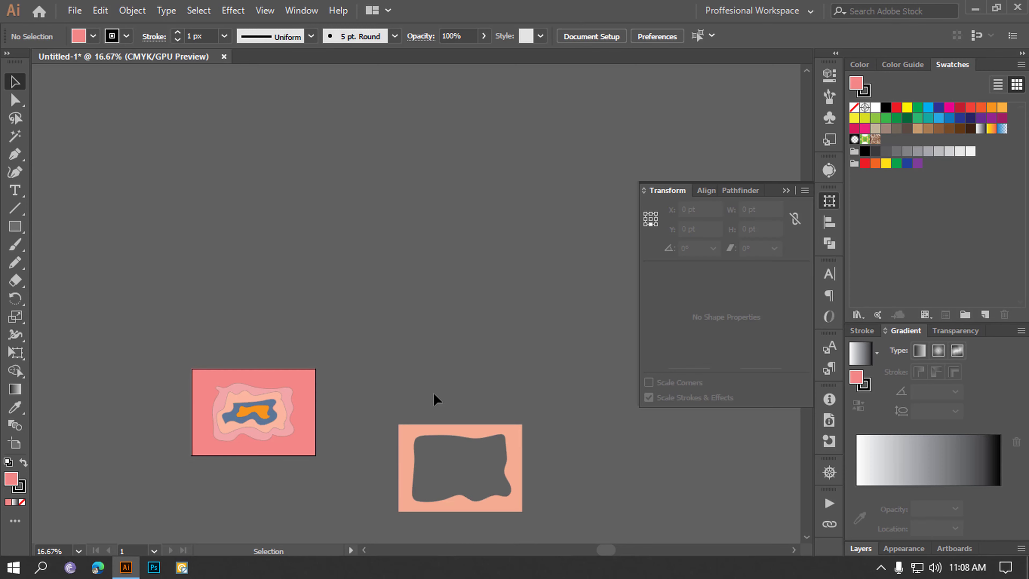
left_click(512, 435)
left_click_drag(513, 436, 307, 376)
key("a")
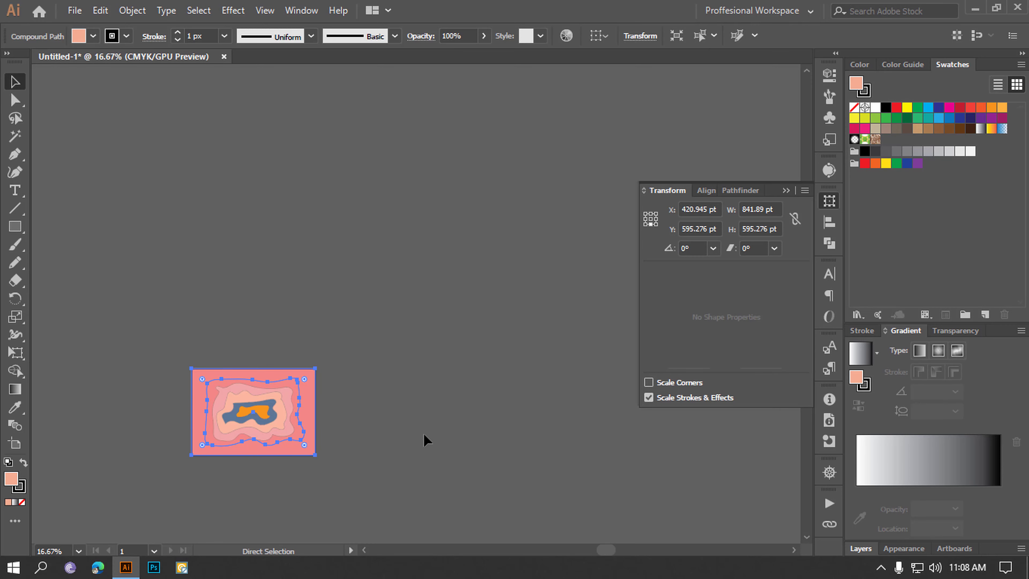
key("ctrl+shift+]")
left_click(469, 418)
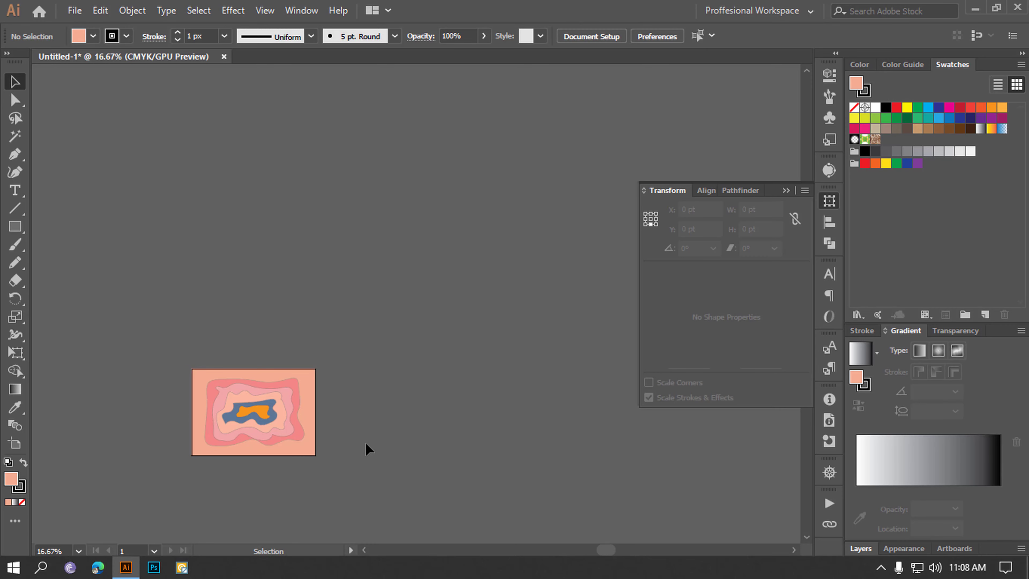
- Collapse the Transform panel and remove the stroke from all the stacked layers
key("ctrl+equal")
key("ctrl+equal")
left_click_drag(290, 468, 480, 323)
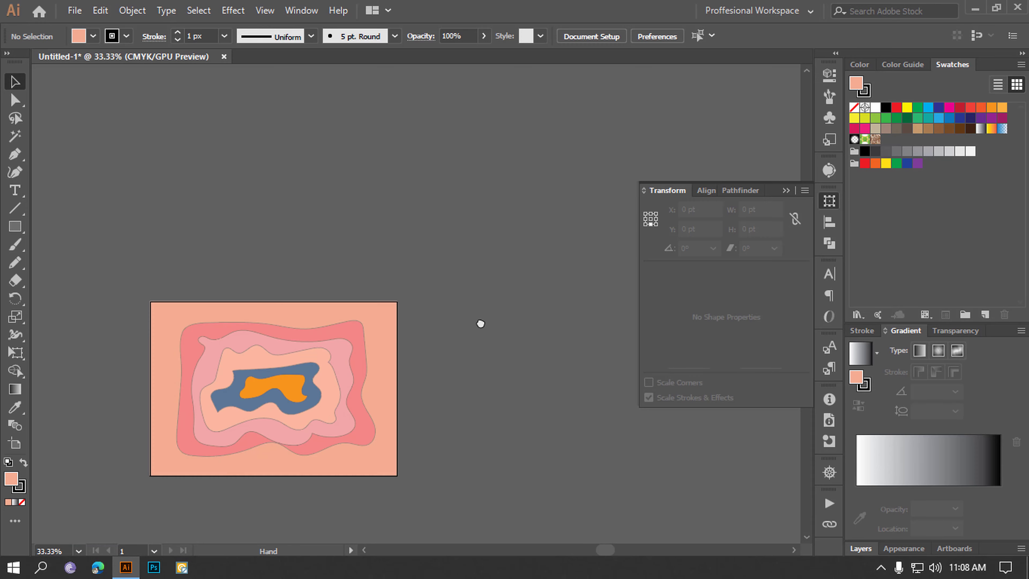
key("ctrl+equal")
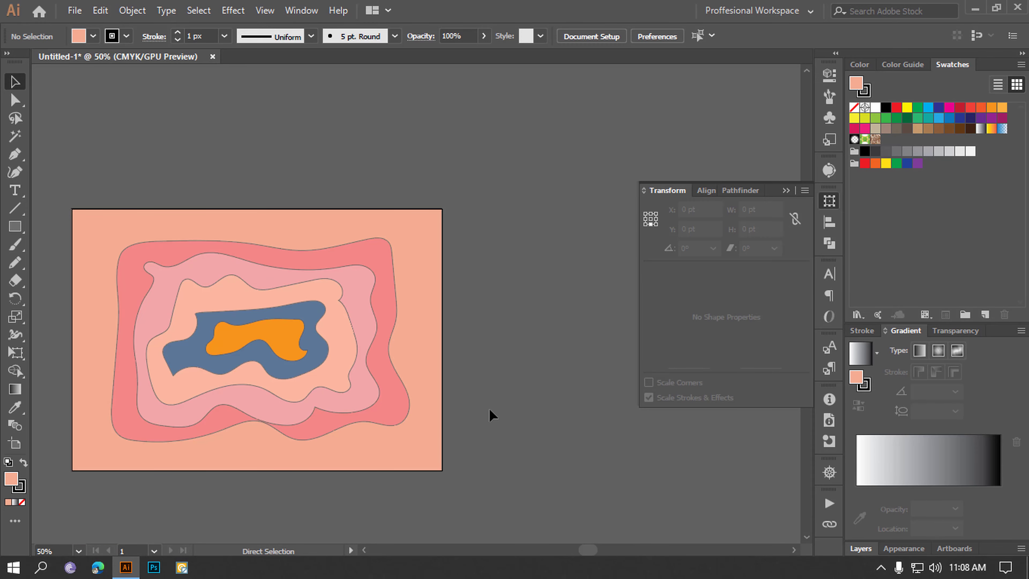
left_click_drag(440, 462, 549, 430)
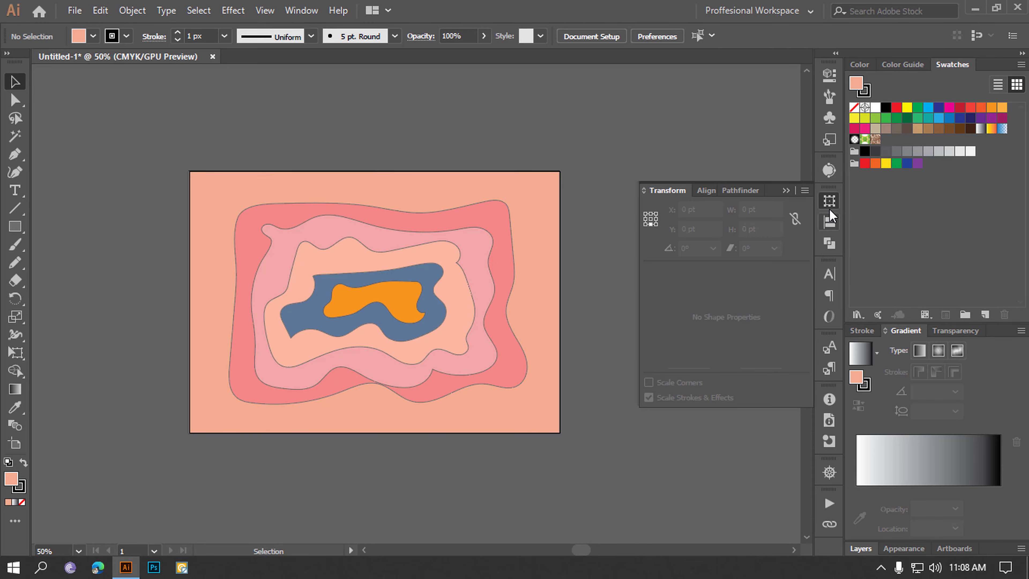
left_click(830, 207)
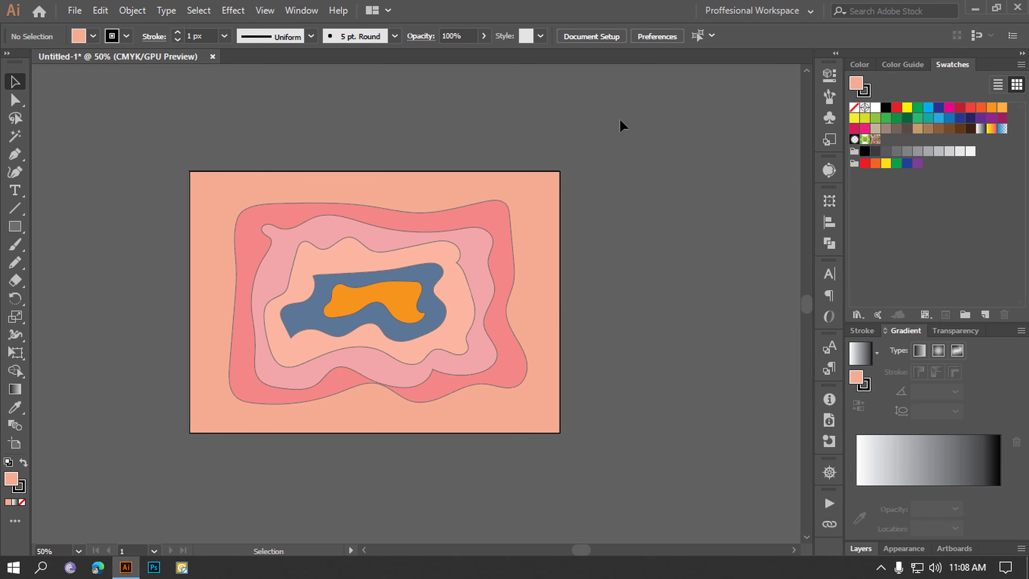
left_click_drag(588, 155, 181, 480)
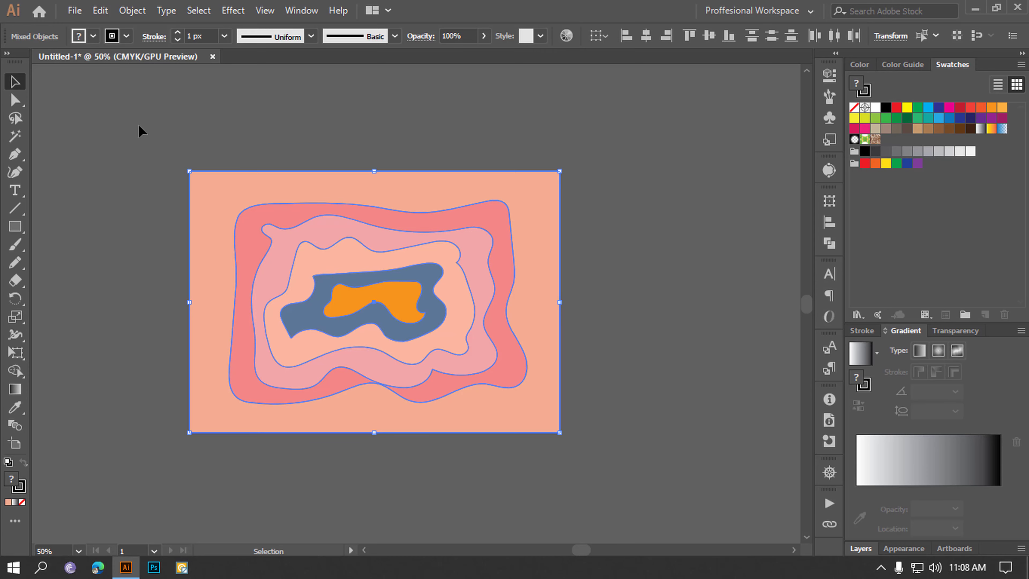
left_click(126, 36)
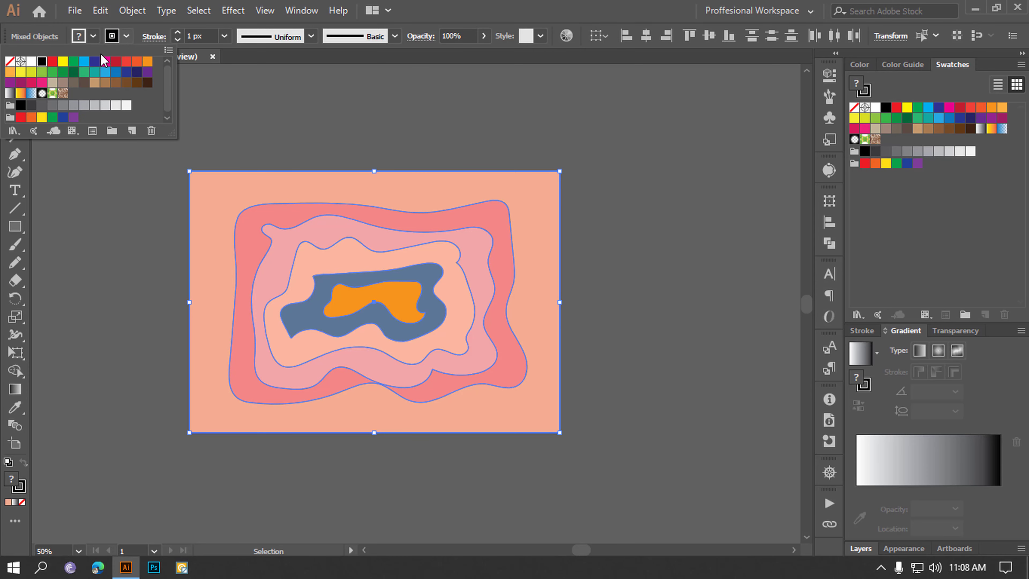
left_click(11, 62)
left_click(618, 323)
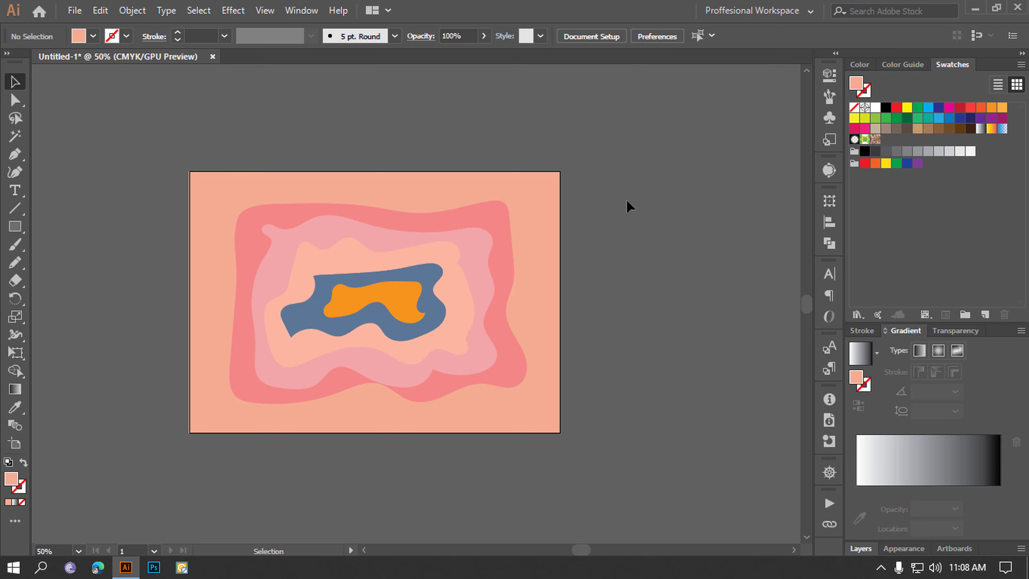
- Apply a Multiply Drop Shadow effect with a 20 pt blur to all the stacked layers
left_click_drag(601, 138, 555, 182)
left_click_drag(150, 485, 150, 485)
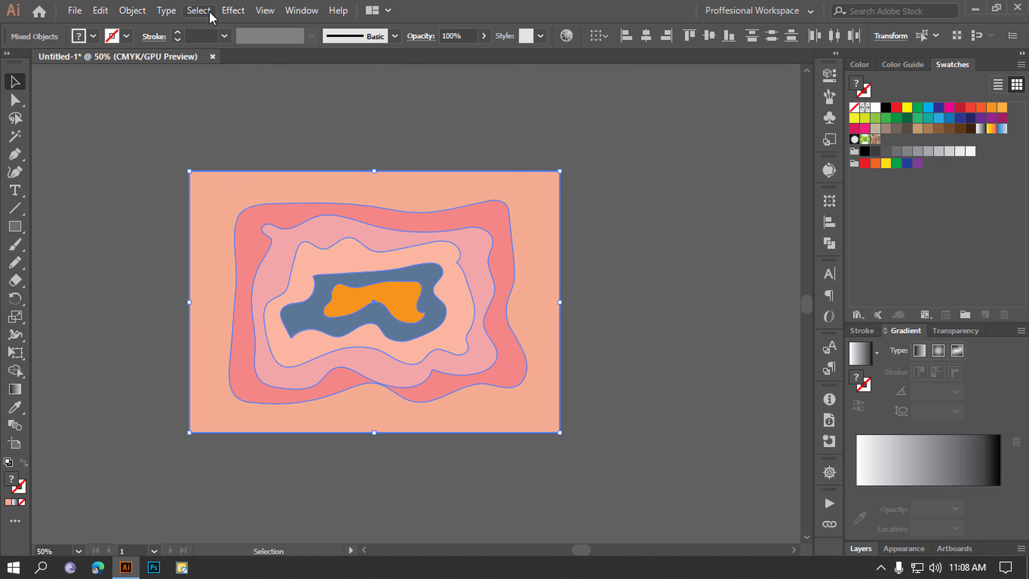
left_click(233, 10)
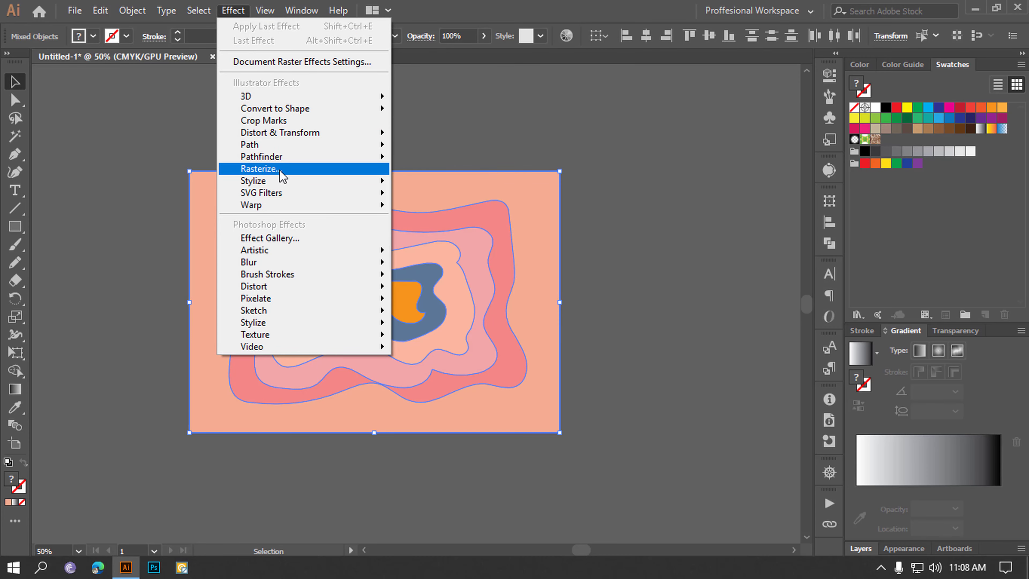
mouse_move(283, 186)
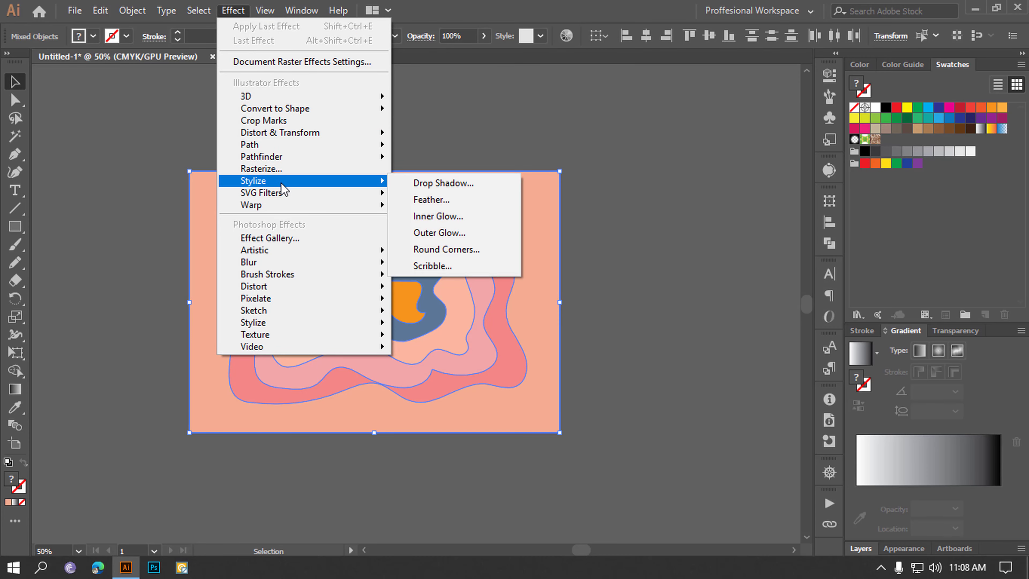
left_click(418, 184)
left_click_drag(163, 227, 719, 175)
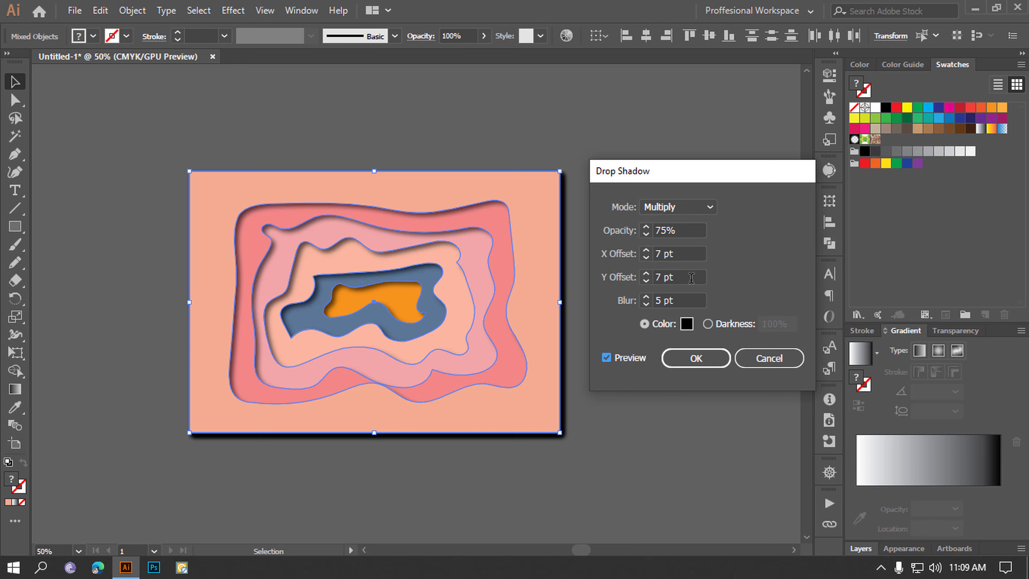
left_click(686, 300)
type("20")
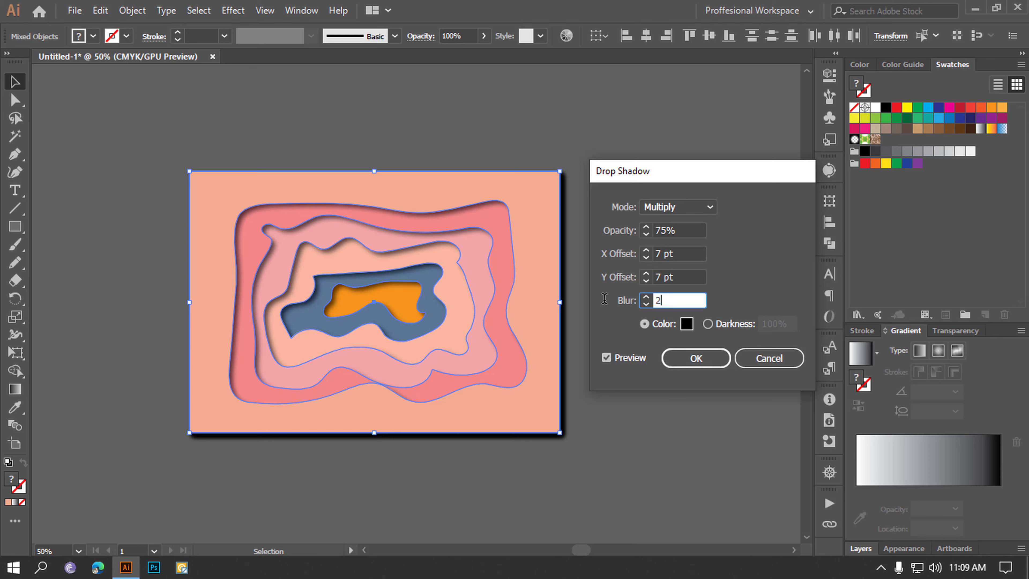
left_click(696, 359)
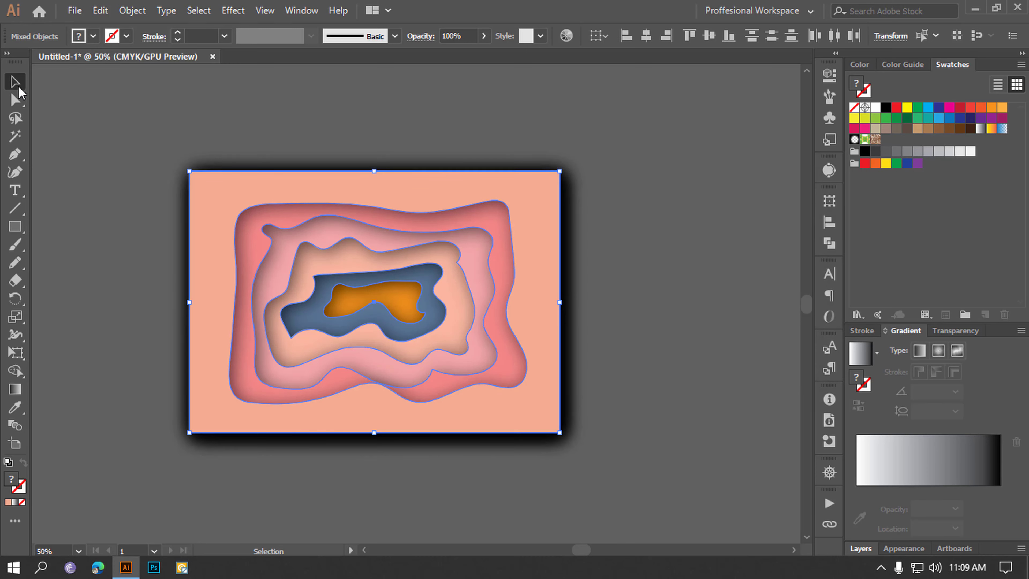
left_click(70, 147)
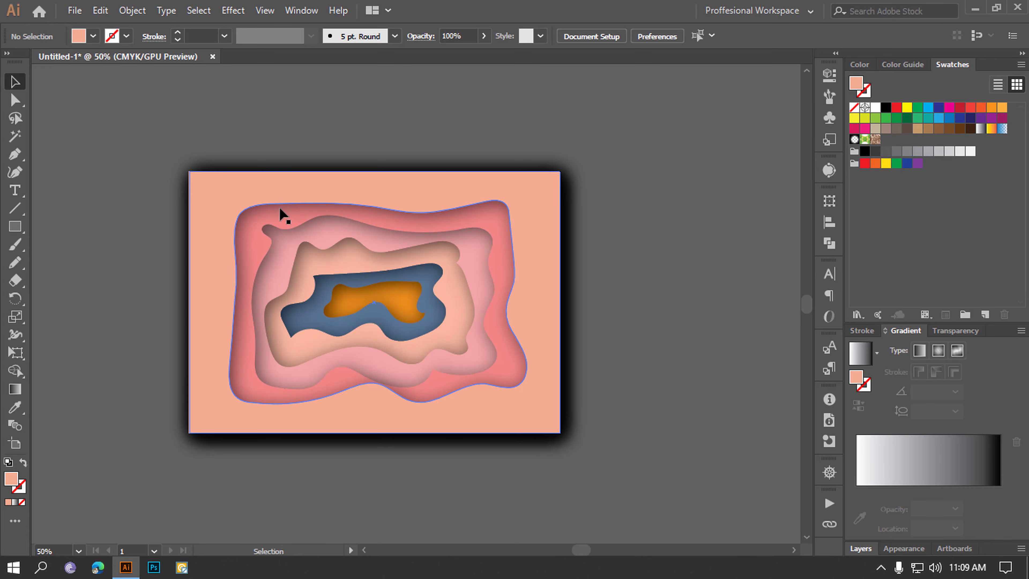
key("ctrl+a")
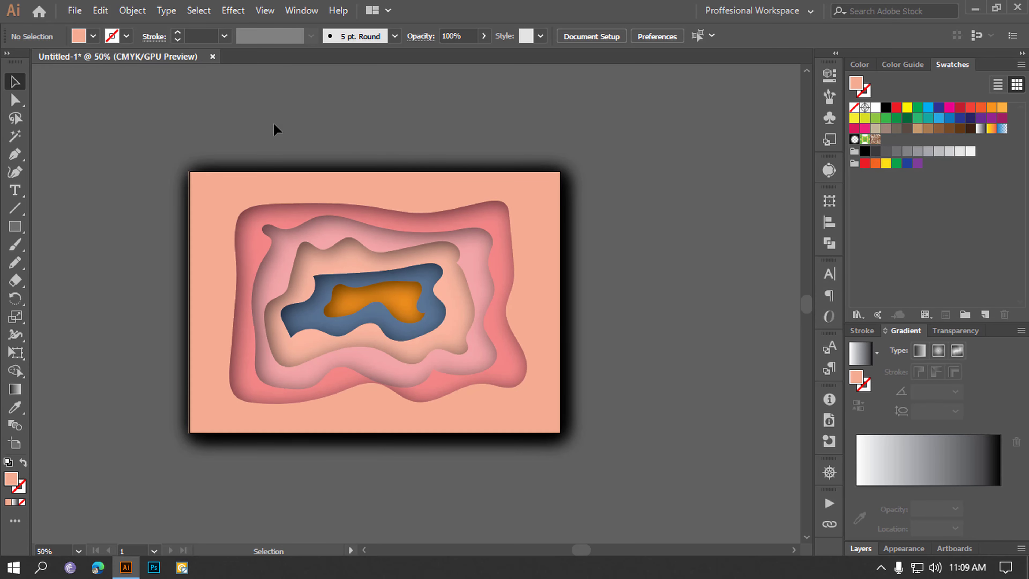
left_click(619, 292)
left_click_drag(636, 136, 239, 420)
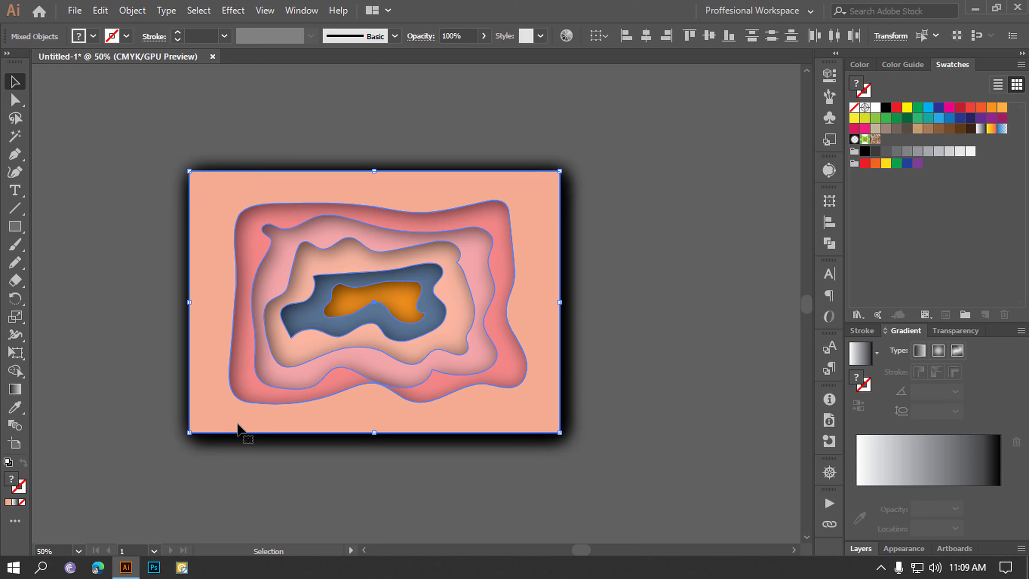
left_click_drag(638, 155, 250, 456)
left_click_drag(124, 134, 372, 333)
left_click(719, 247)
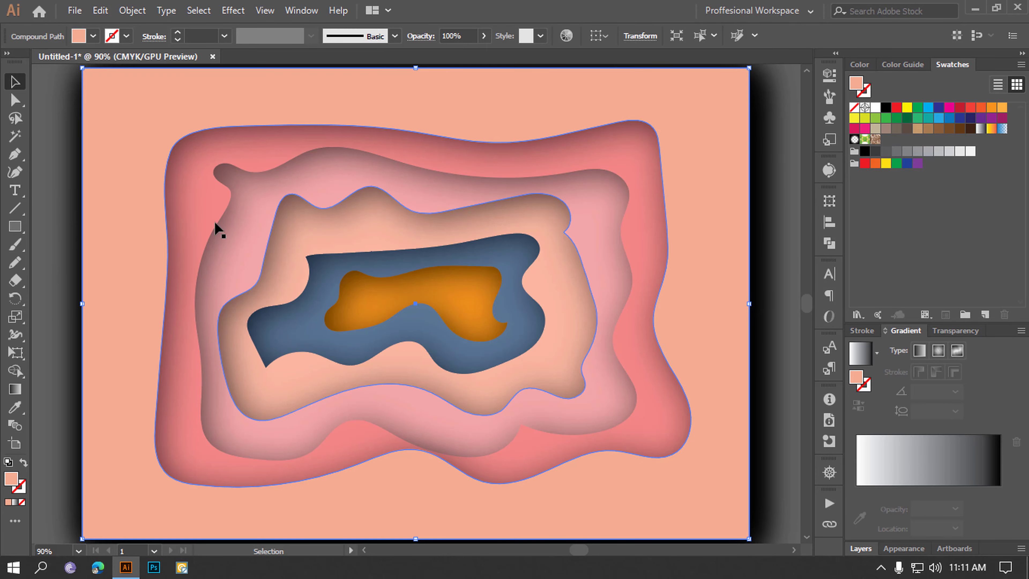
- Try enlarging the salmon top layer outward from its upper-left corner, and undo the resize
key("ctrl+minus")
key("ctrl+minus")
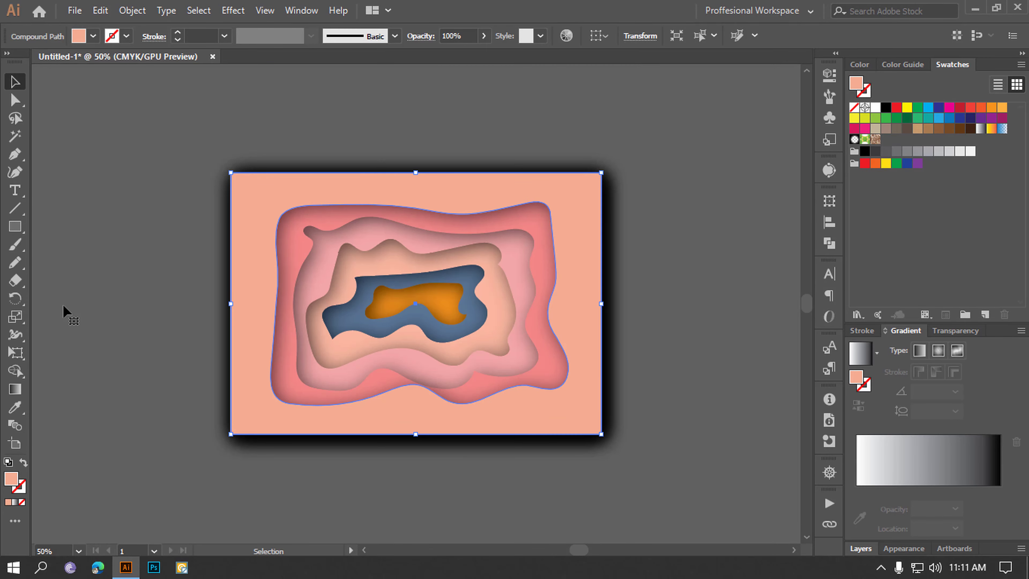
left_click(70, 313)
left_click(280, 206)
left_click_drag(231, 174, 356, 137)
key("ctrl+z")
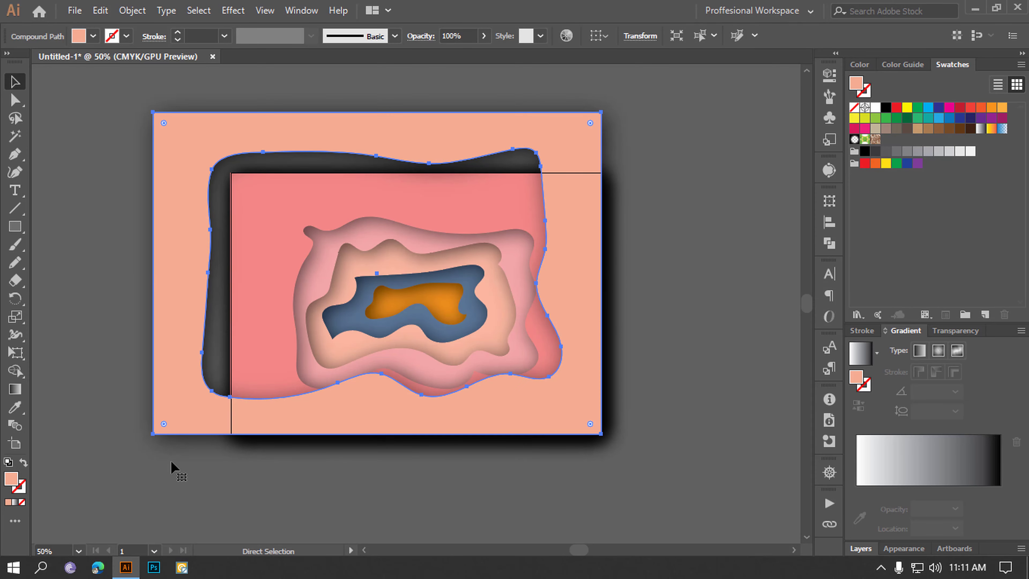
key("ctrl+z")
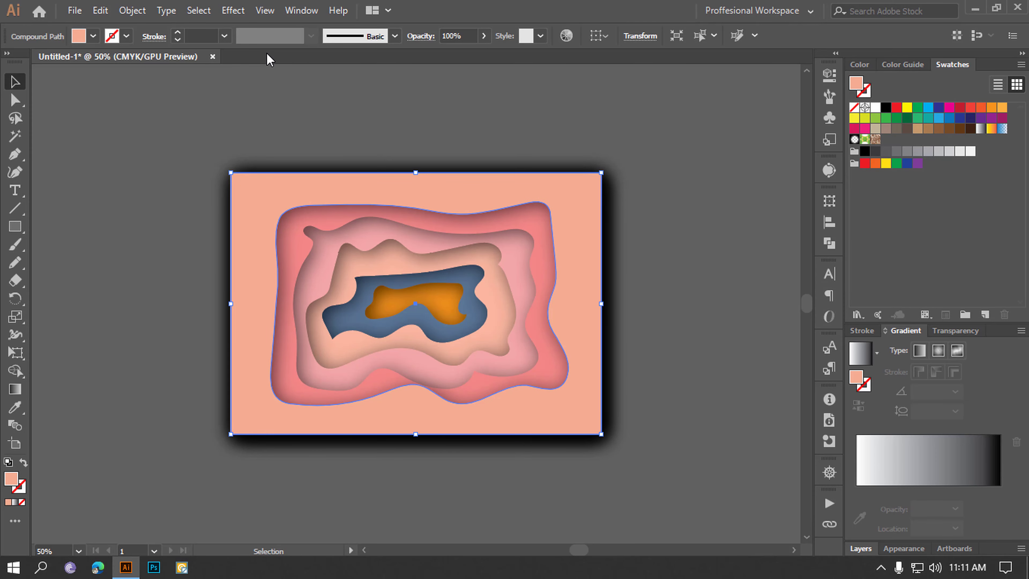
- Set the document raster effects resolution to Screen (72 ppi)
left_click(237, 12)
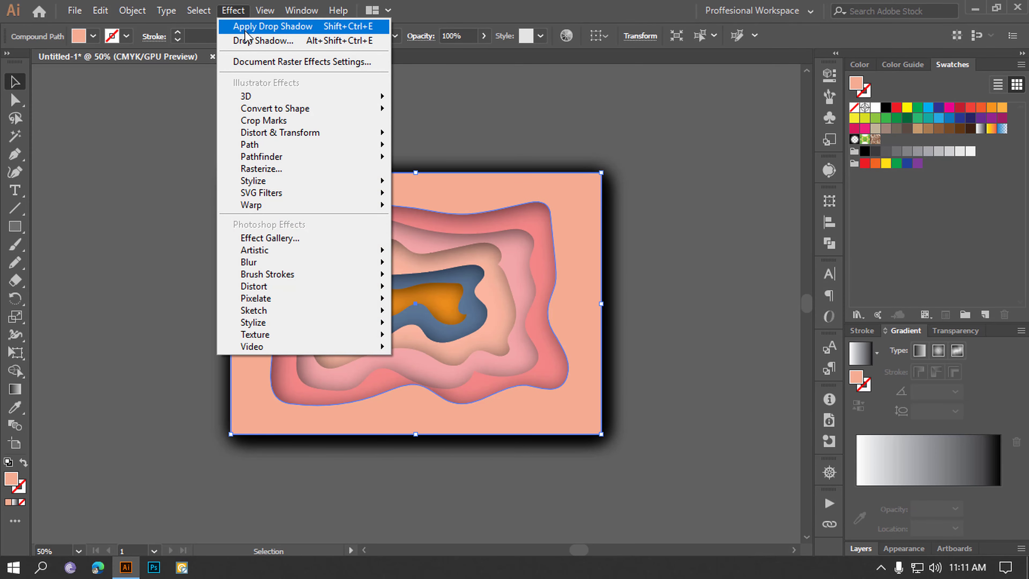
left_click(261, 64)
left_click_drag(547, 102, 786, 98)
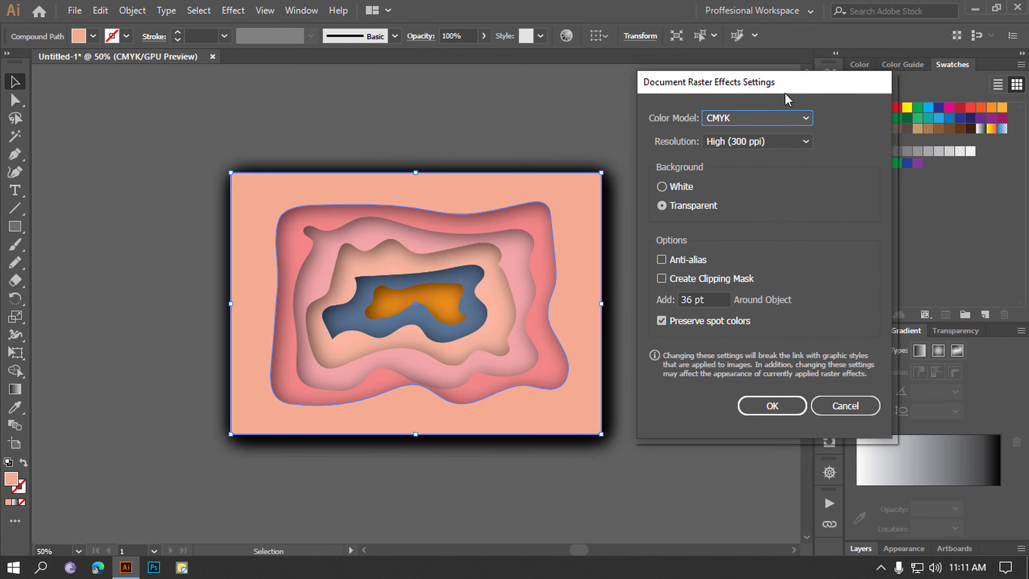
left_click(792, 146)
left_click(784, 156)
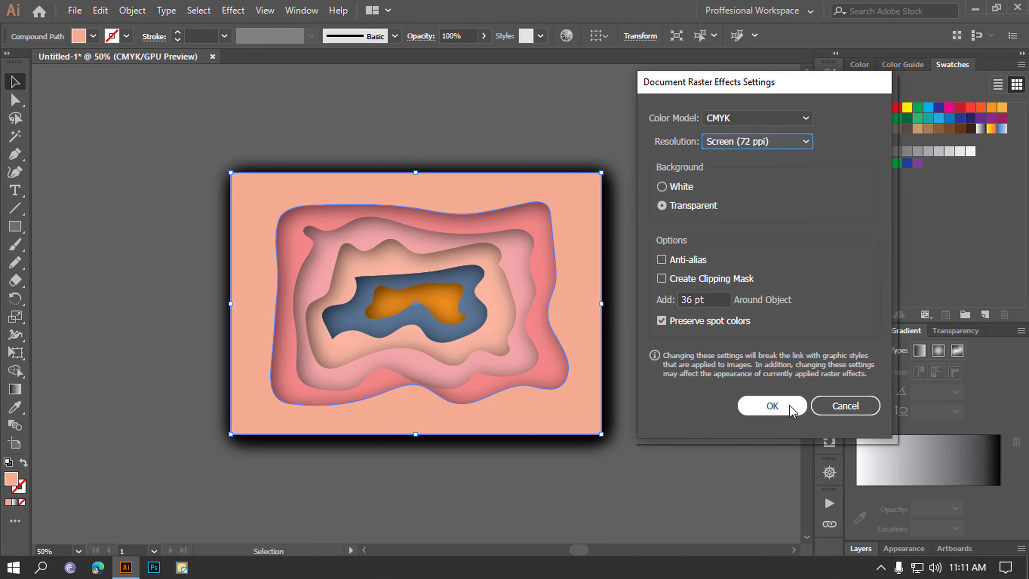
left_click(772, 406)
- Test stretching the salmon top layer from its upper-left corner at the new raster resolution, undoing each resize
left_click_drag(231, 173, 125, 163)
key("ctrl+z")
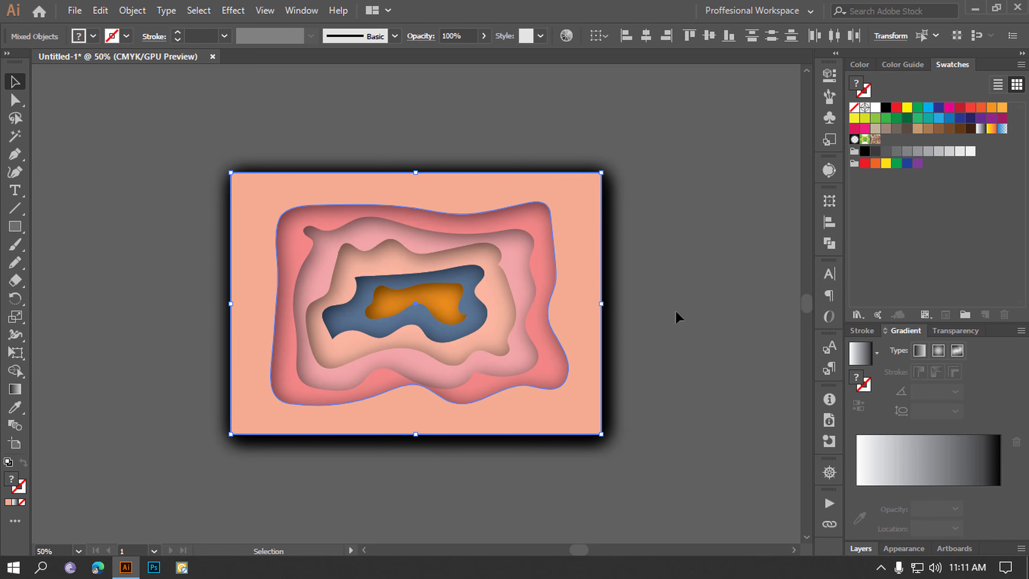
left_click(696, 328)
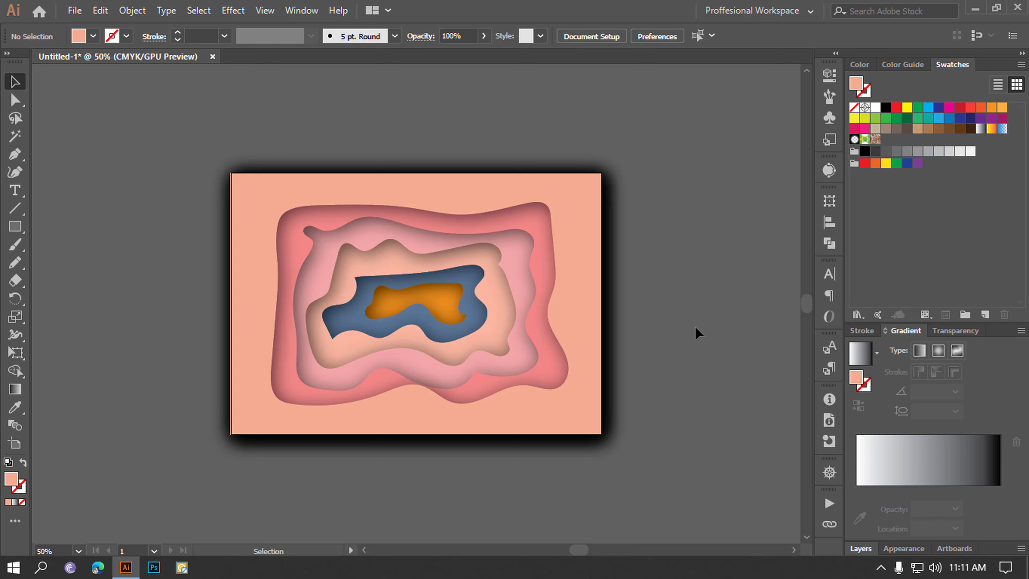
left_click(242, 187)
left_click_drag(229, 172, 126, 122)
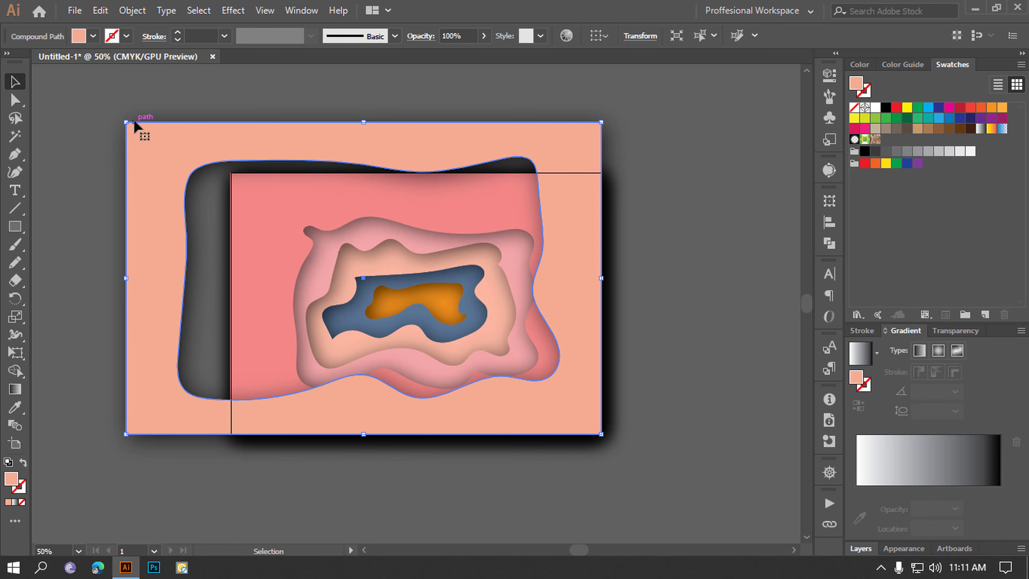
key("a")
key("ctrl+z")
key("v")
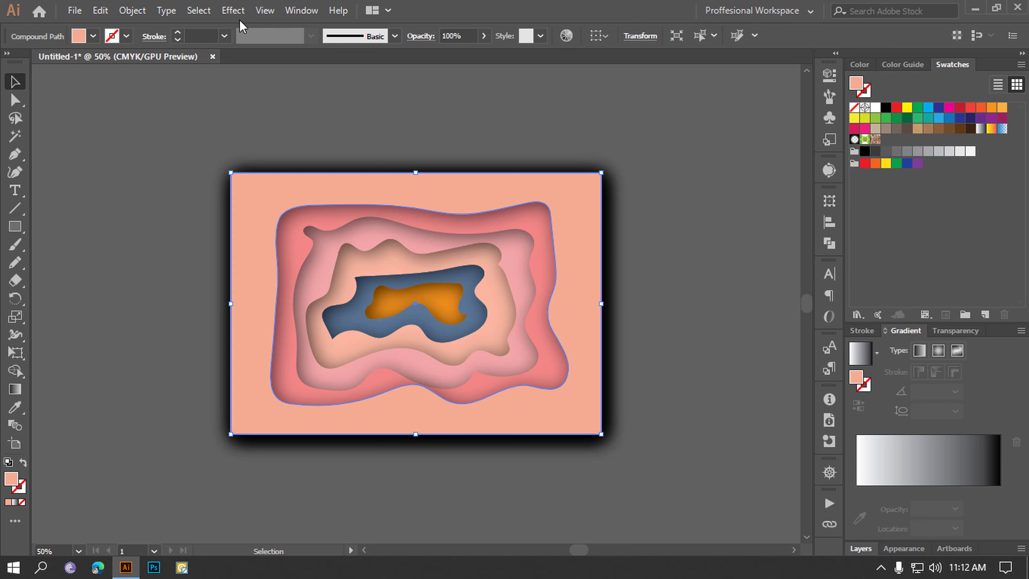
- Set the document raster effects resolution to High (300 ppi)
left_click(233, 10)
left_click(267, 62)
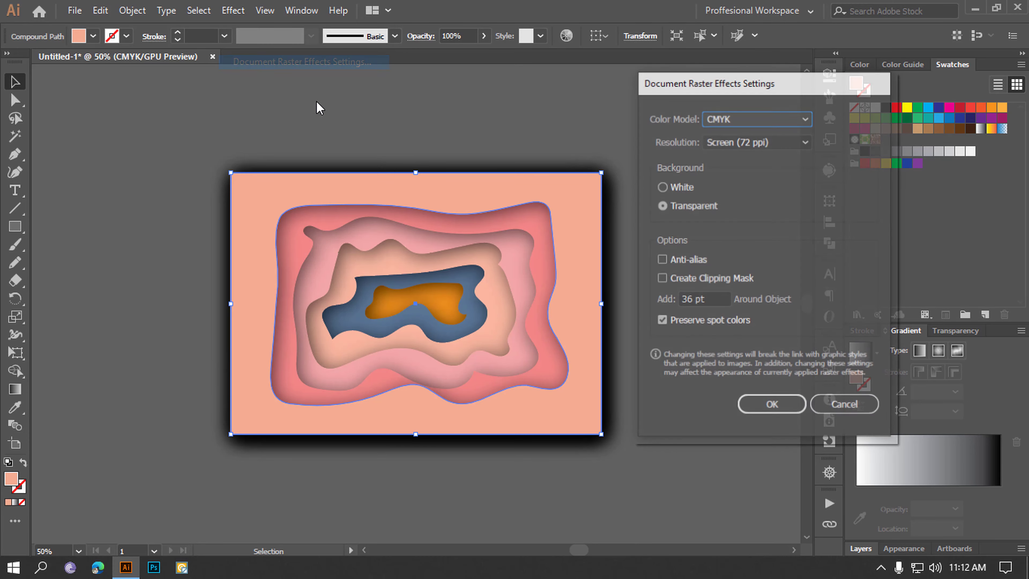
left_click(769, 141)
left_click(769, 192)
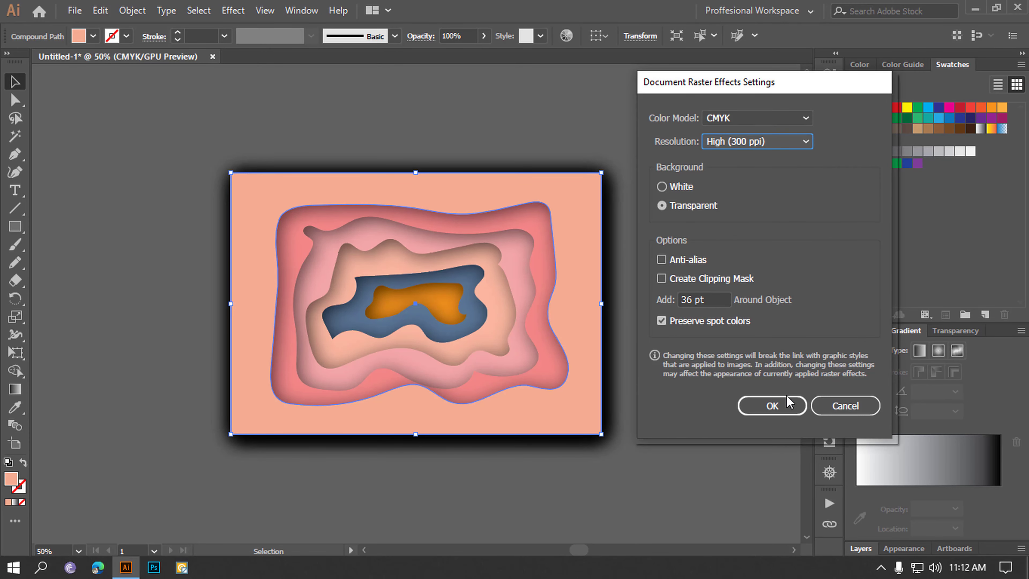
left_click(772, 406)
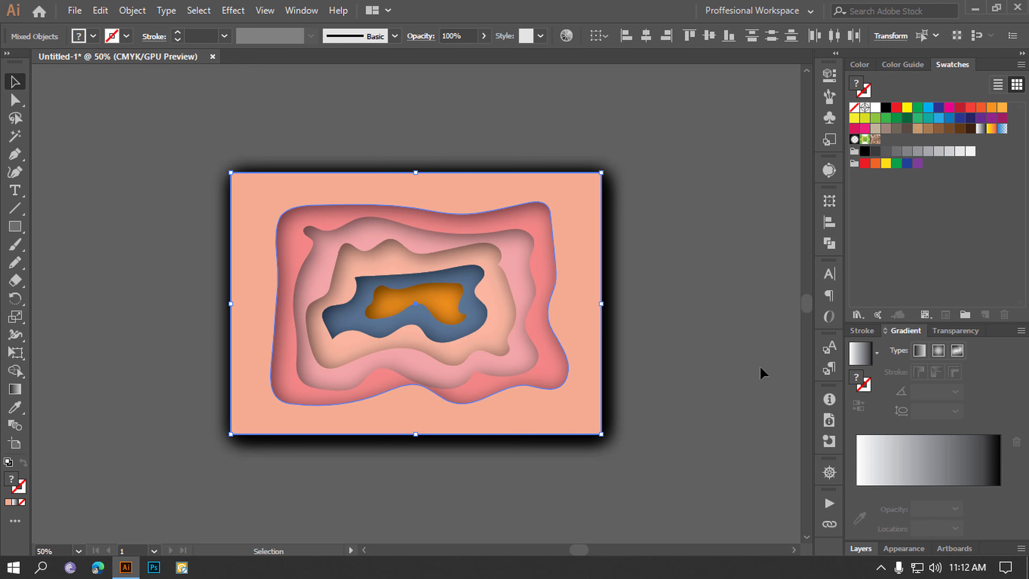
right_click(561, 347)
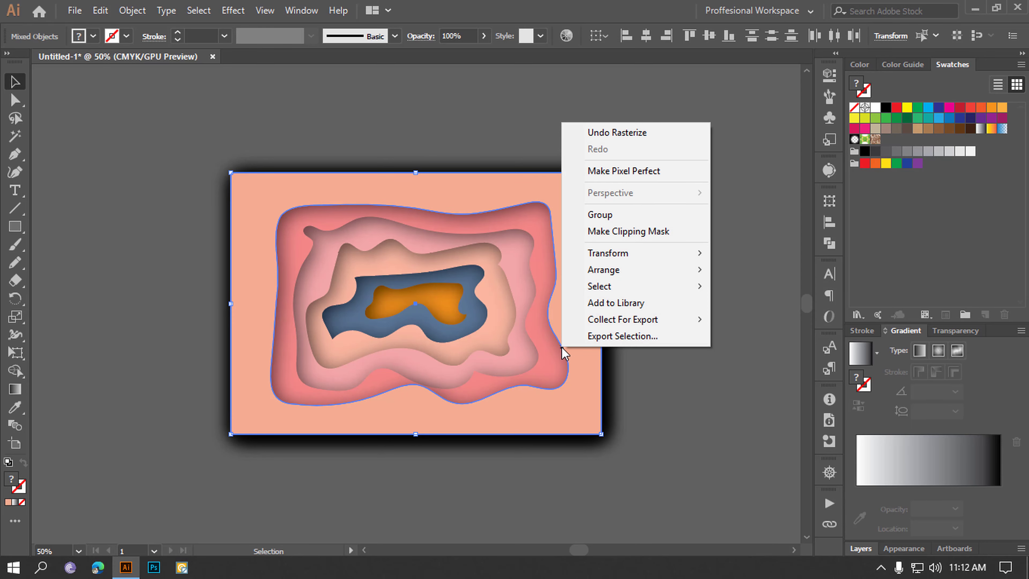
left_click(742, 202)
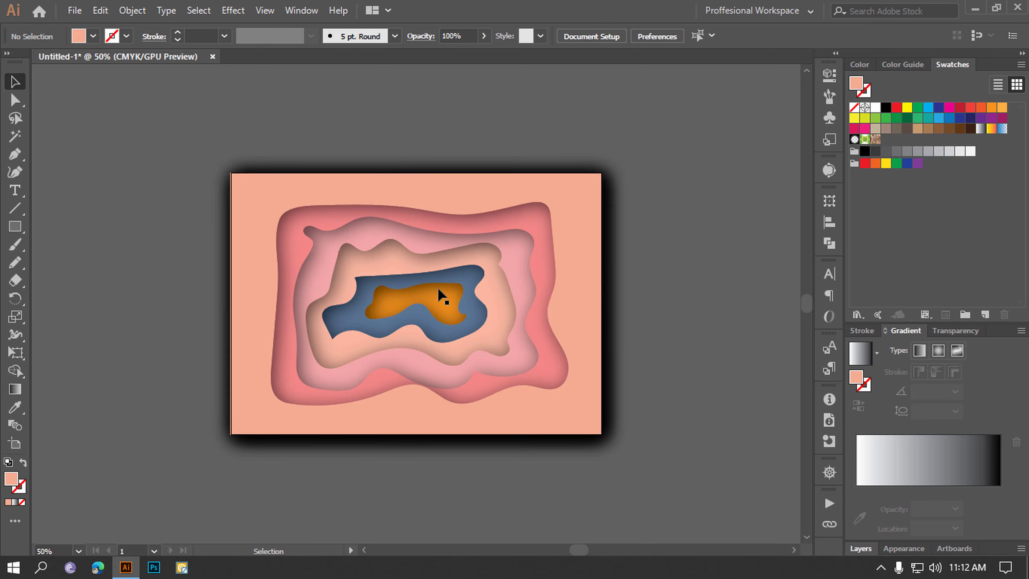
left_click(465, 292)
right_click(470, 293)
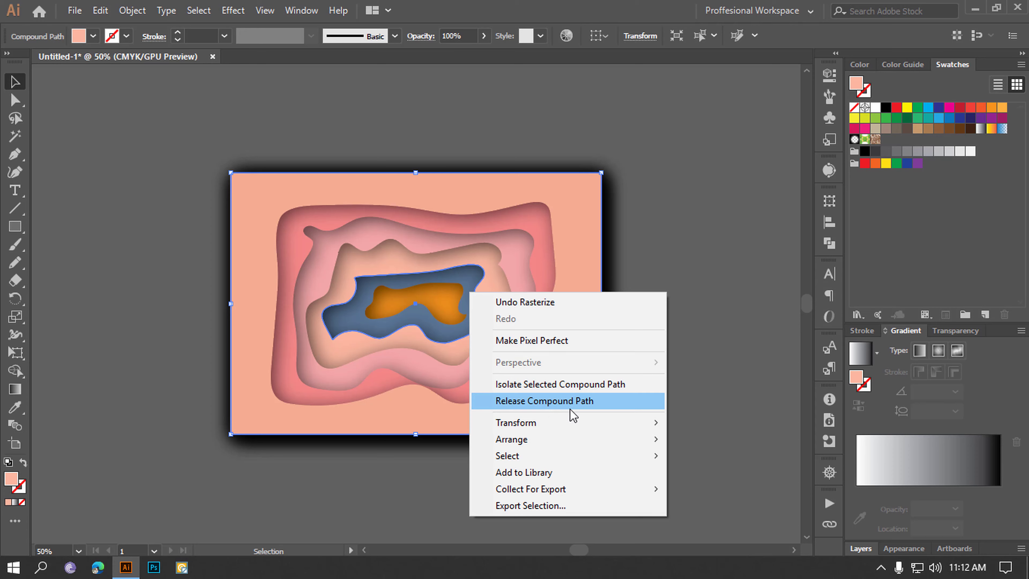
left_click(708, 237)
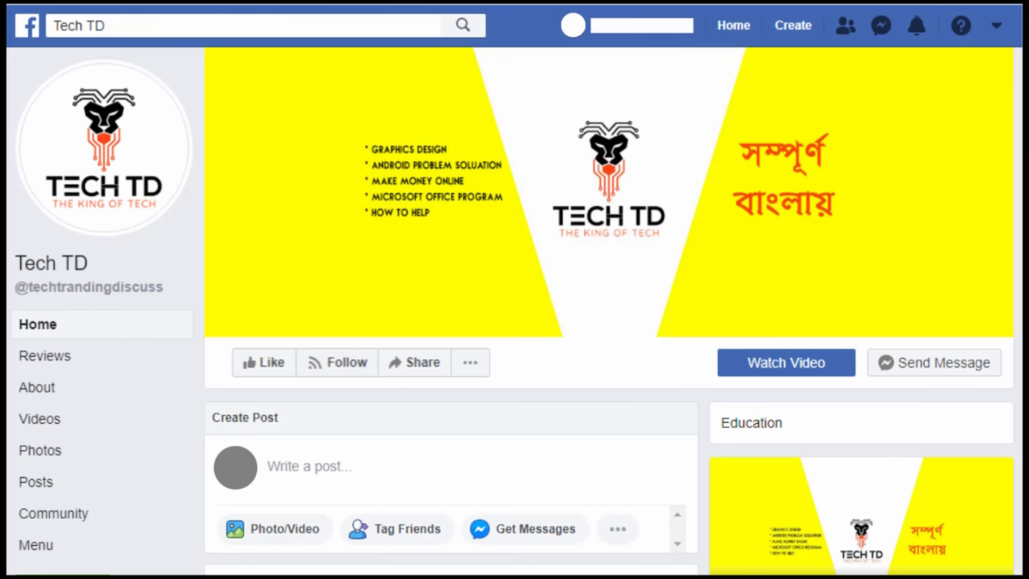
left_click(253, 362)
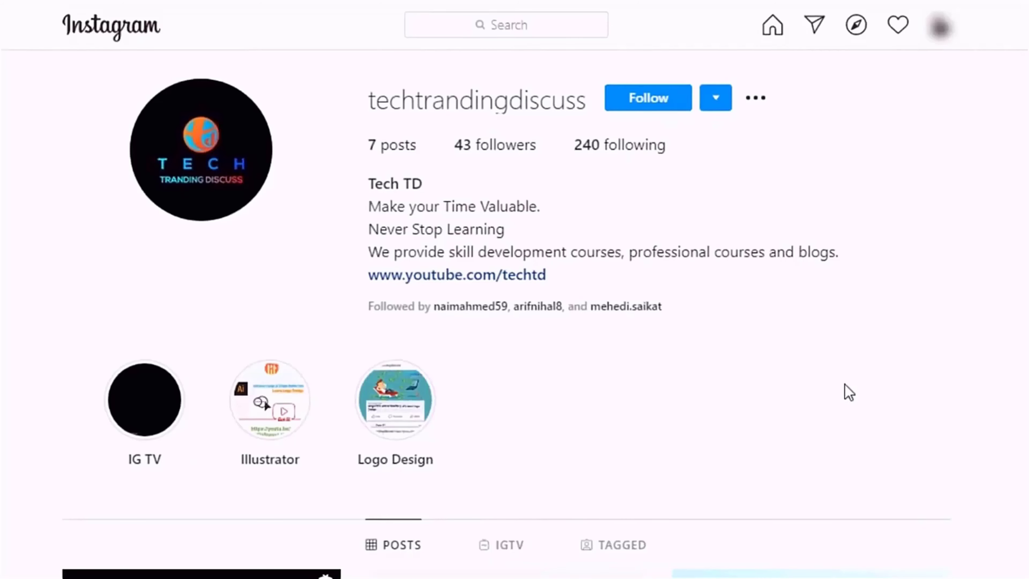
left_click(661, 116)
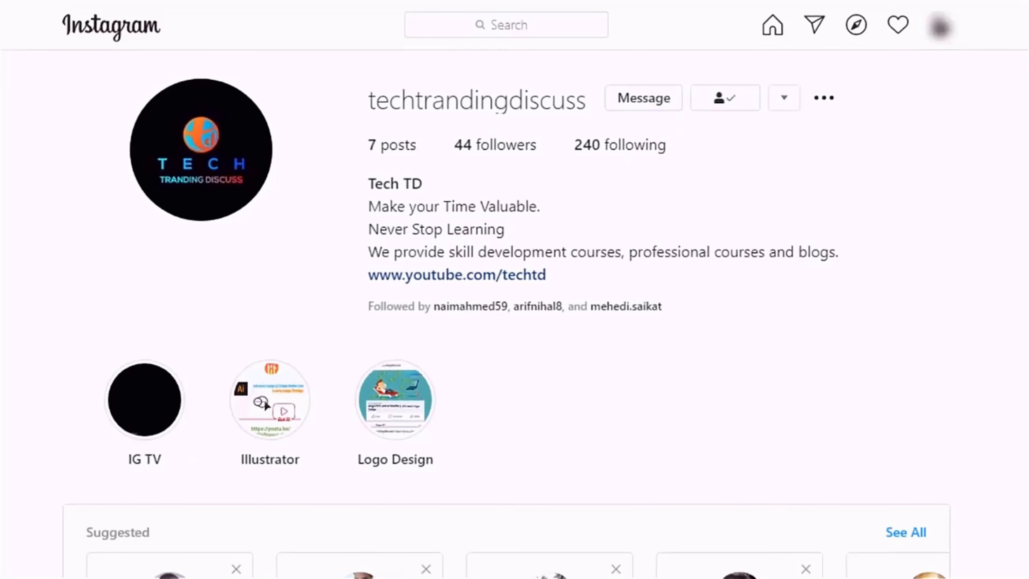